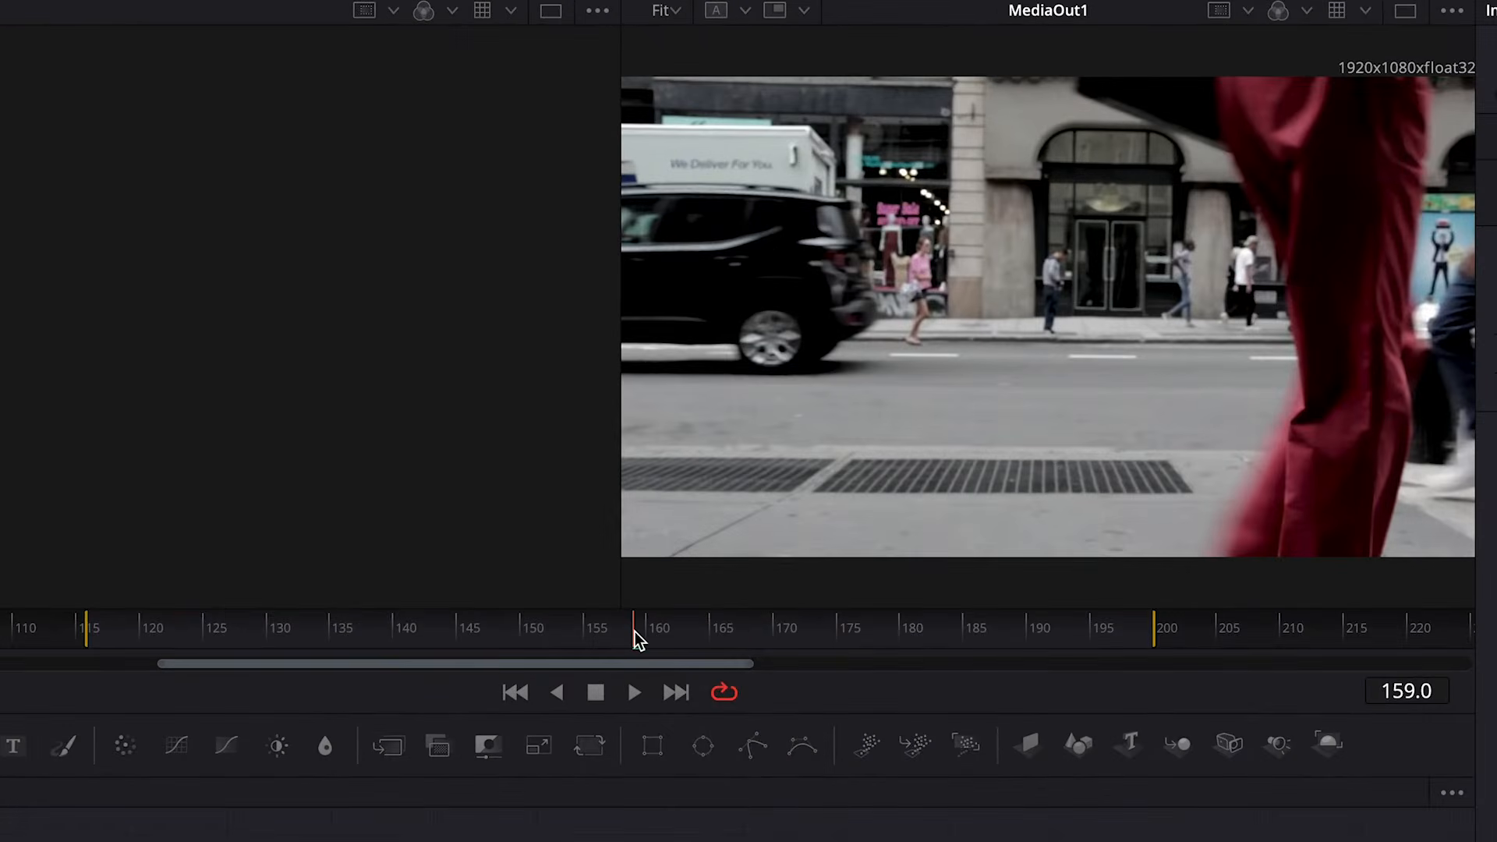
Step: Go to frame 140, just before the street background appears behind the walker's red trousers
drag(635, 633, 355, 638)
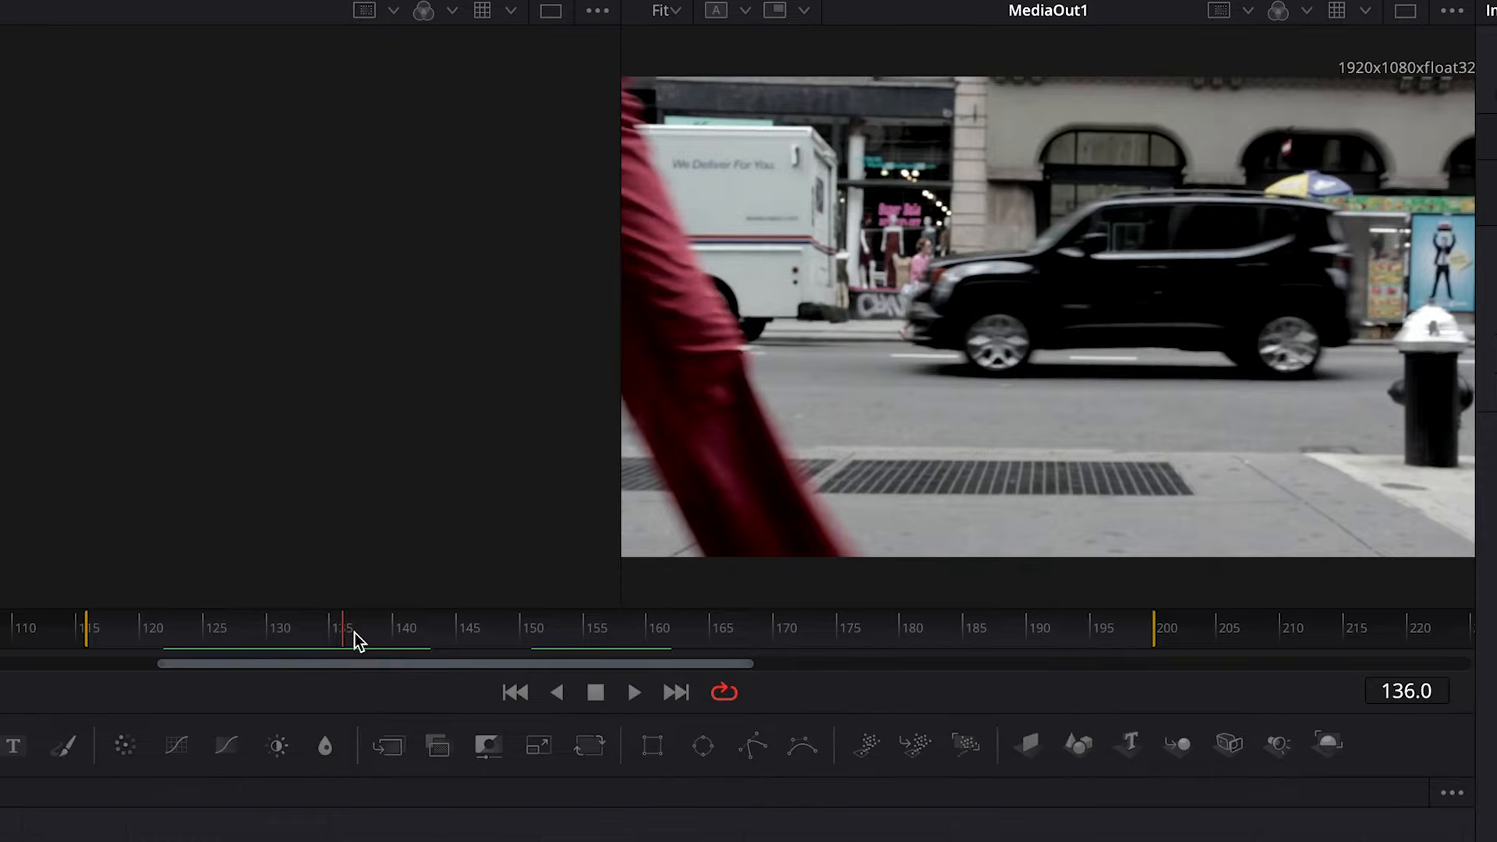
key(Right)
key(Right)
key(Right)
key(Right)
key(Right)
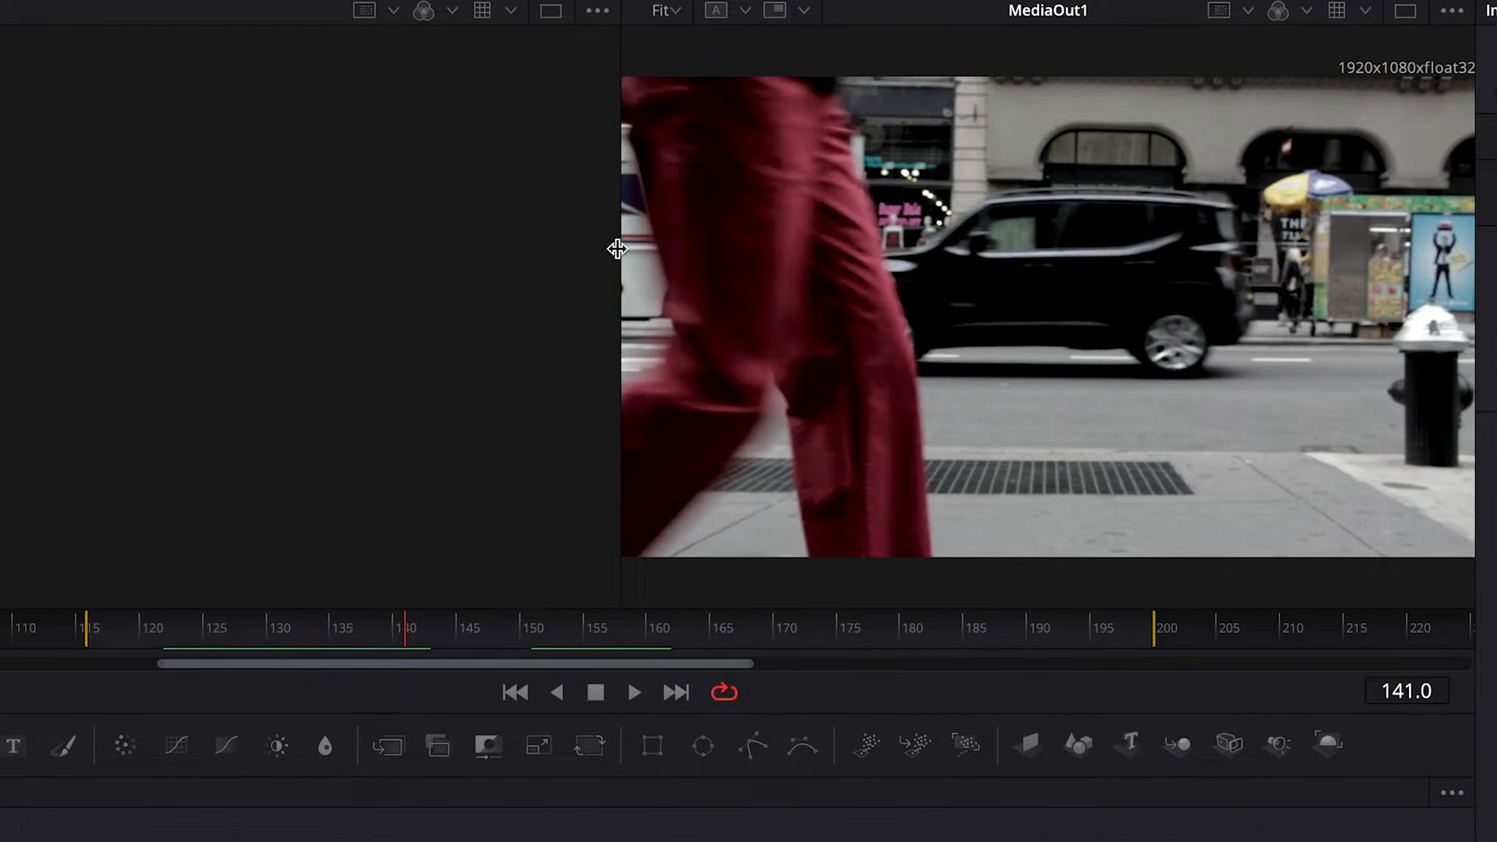
key(Left)
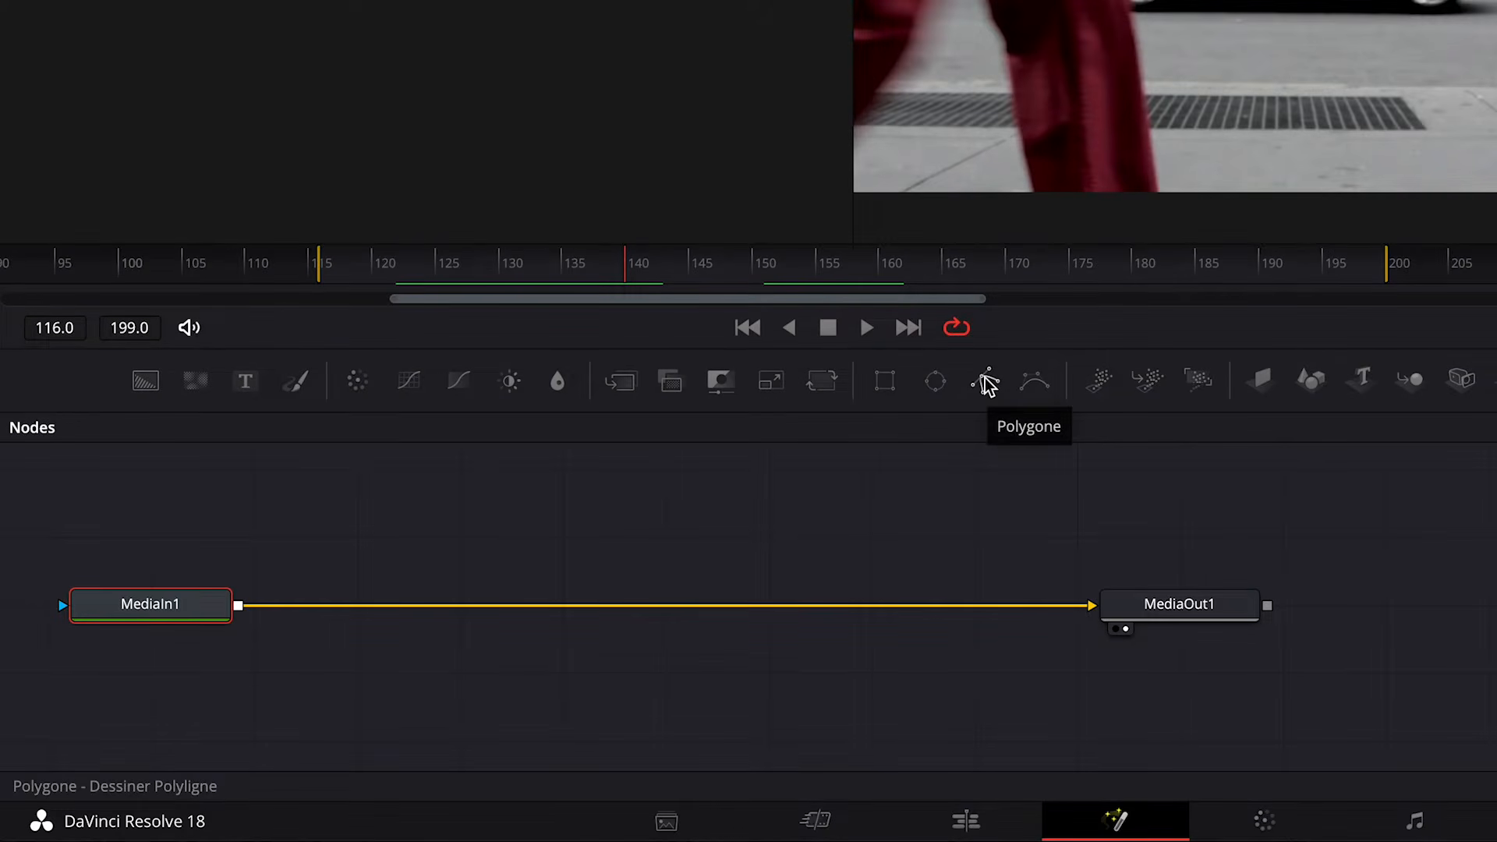
Step: Add a Polygon mask to MediaIn1 and invert it
click(987, 383)
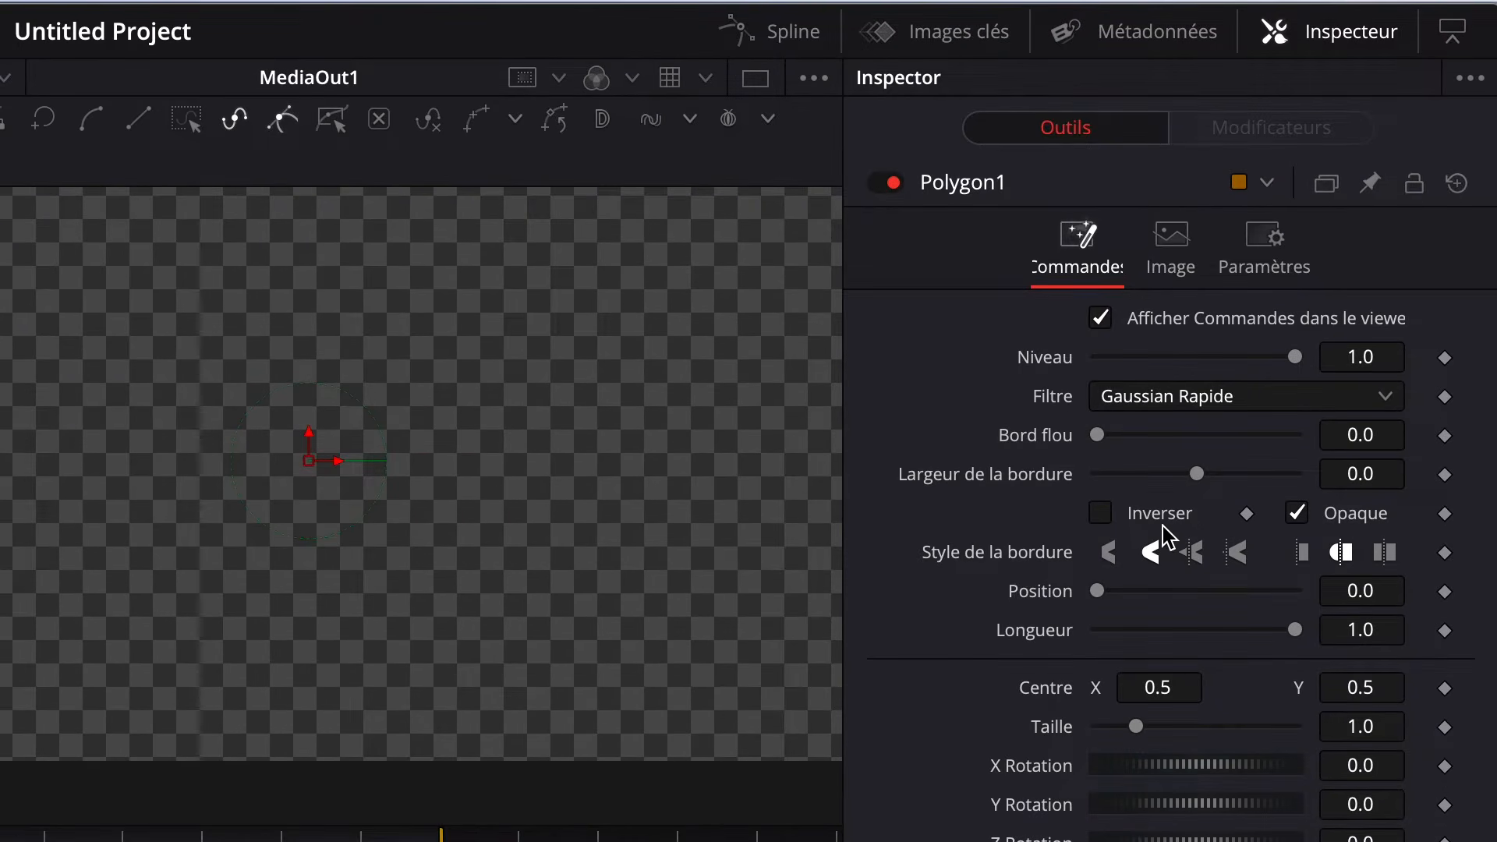
click(1103, 516)
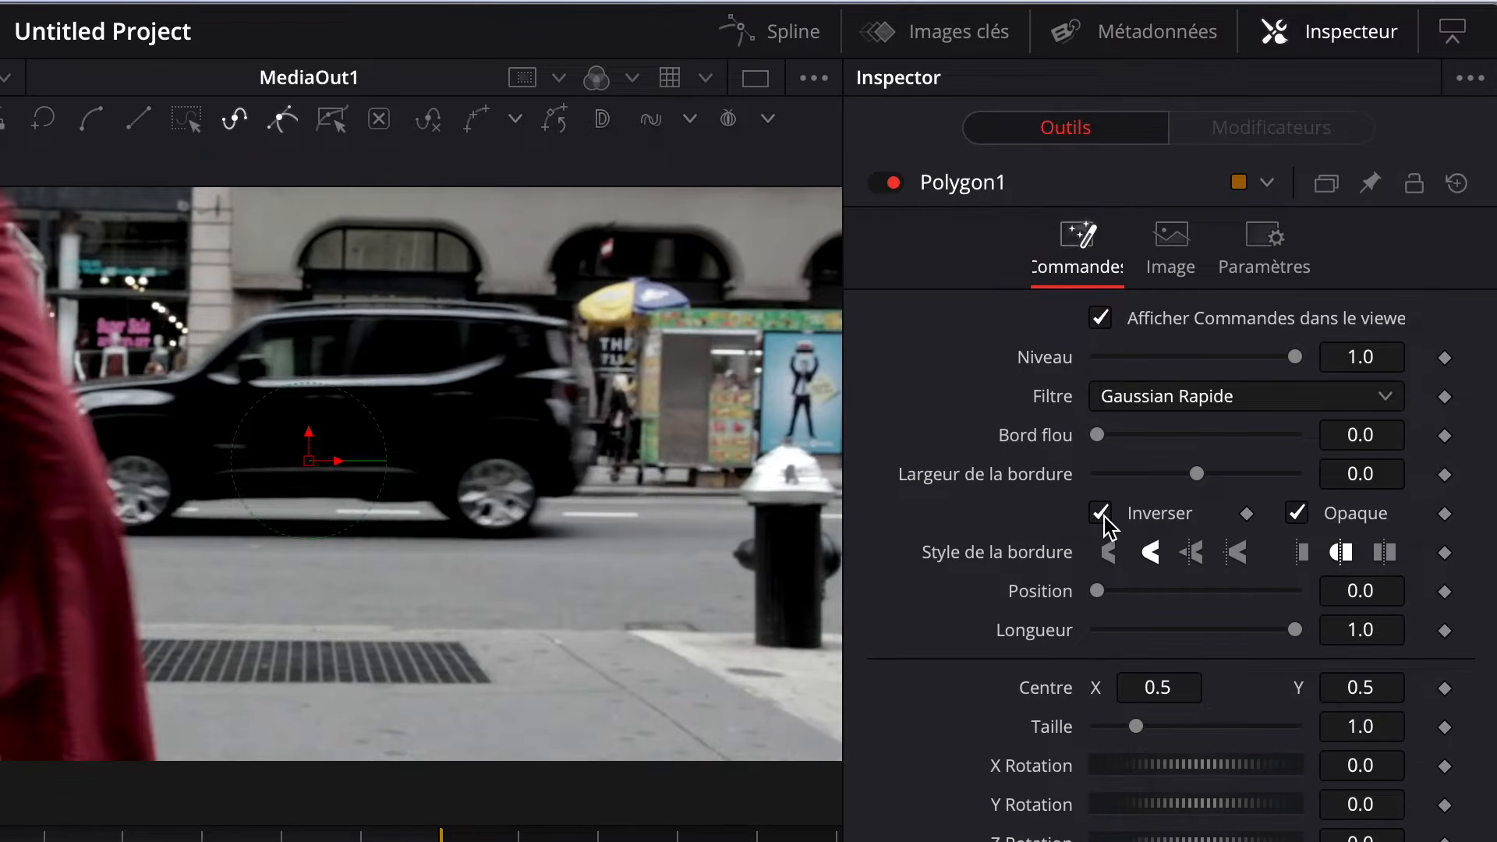
click(1335, 41)
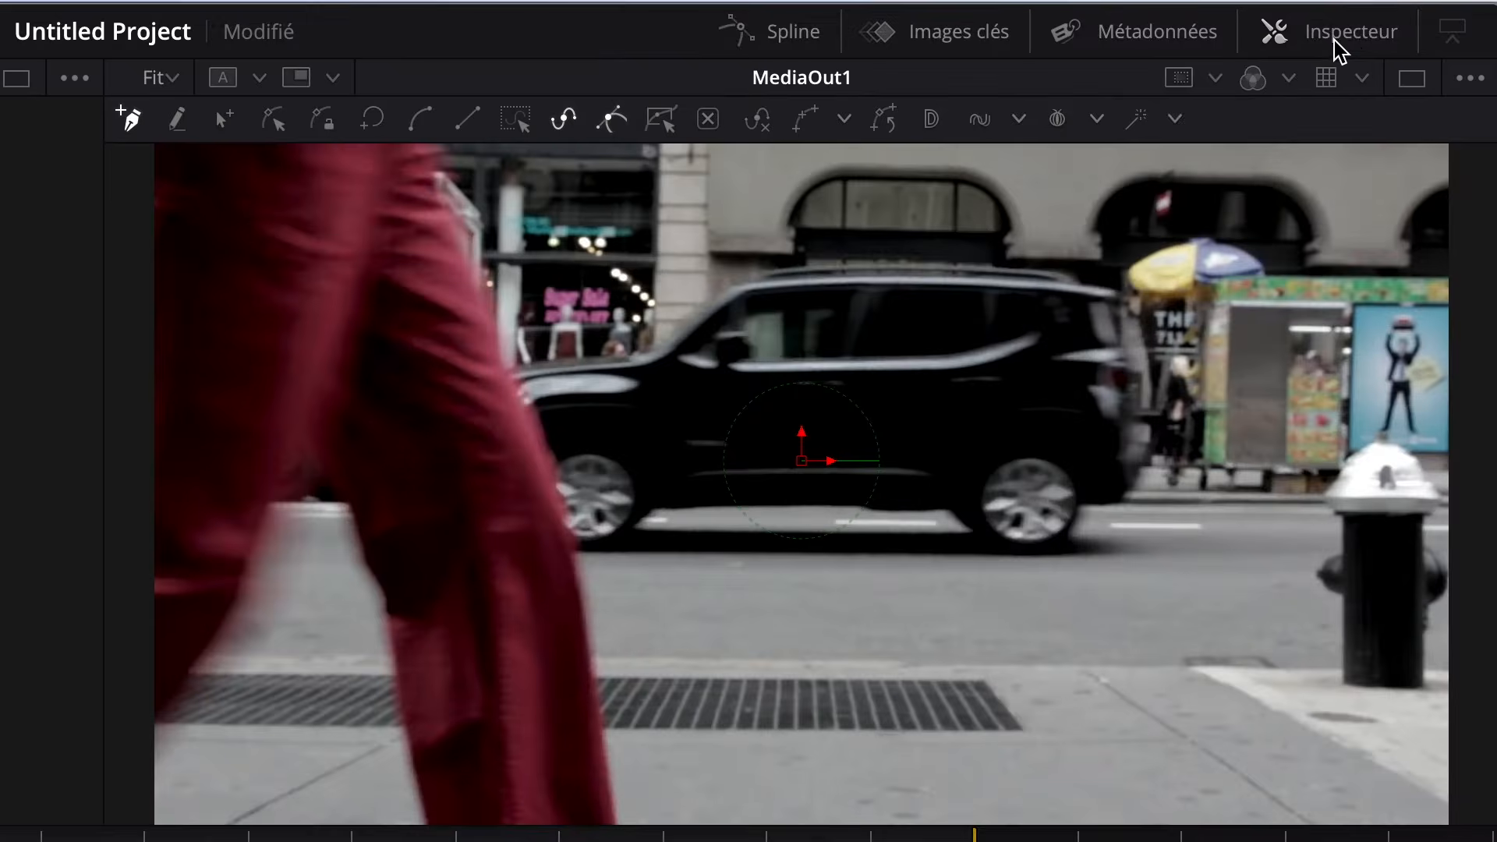
click(1333, 45)
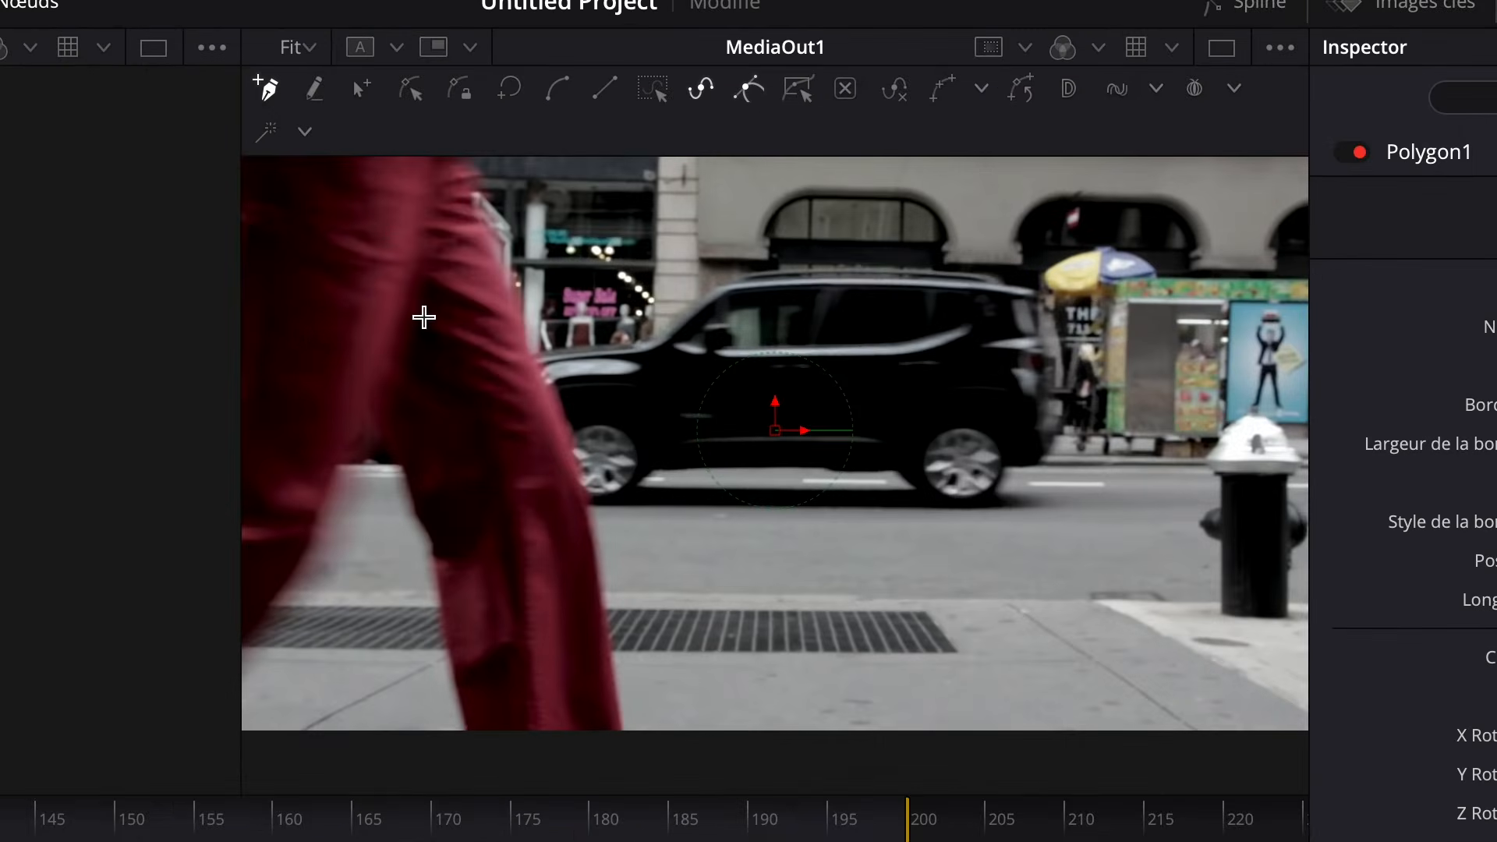
Step: Set the viewer zoom to 50% and draw a closed six-point mask just outside the image's left edge
click(309, 49)
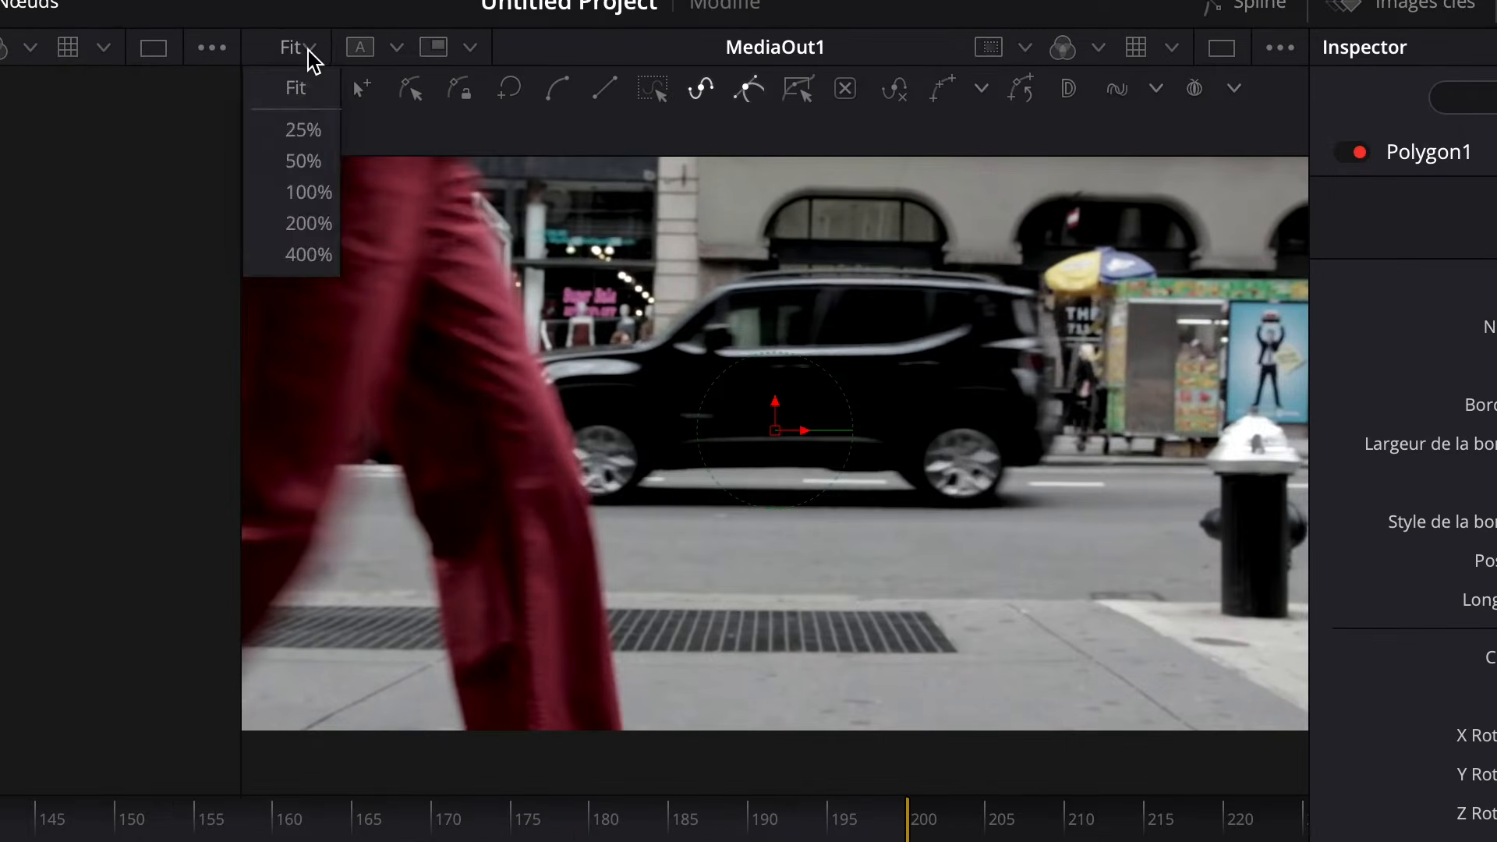
click(305, 162)
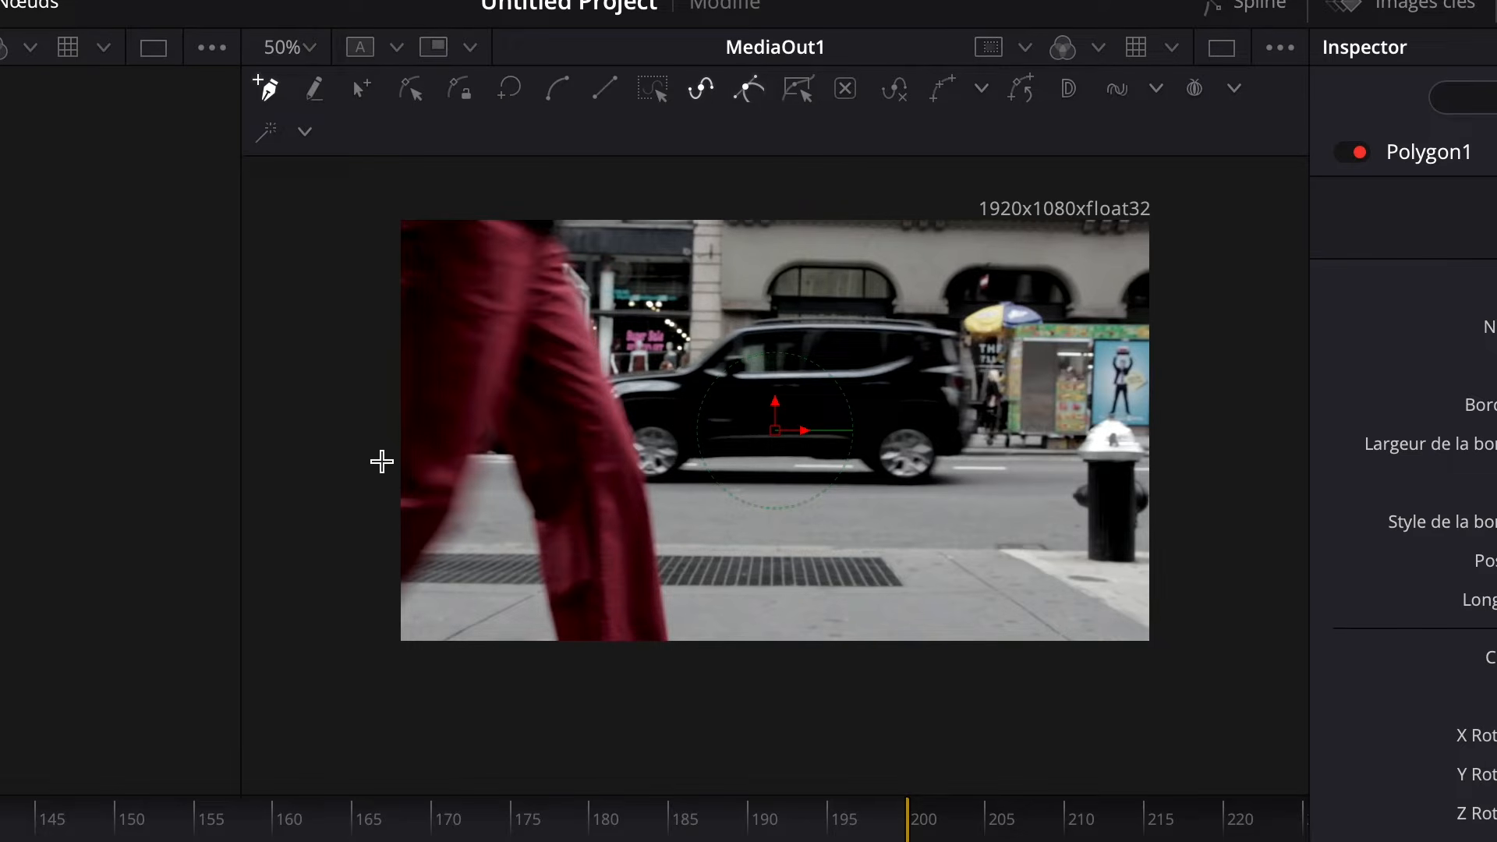
click(277, 230)
click(380, 270)
click(379, 385)
click(377, 531)
click(352, 659)
click(265, 660)
click(278, 230)
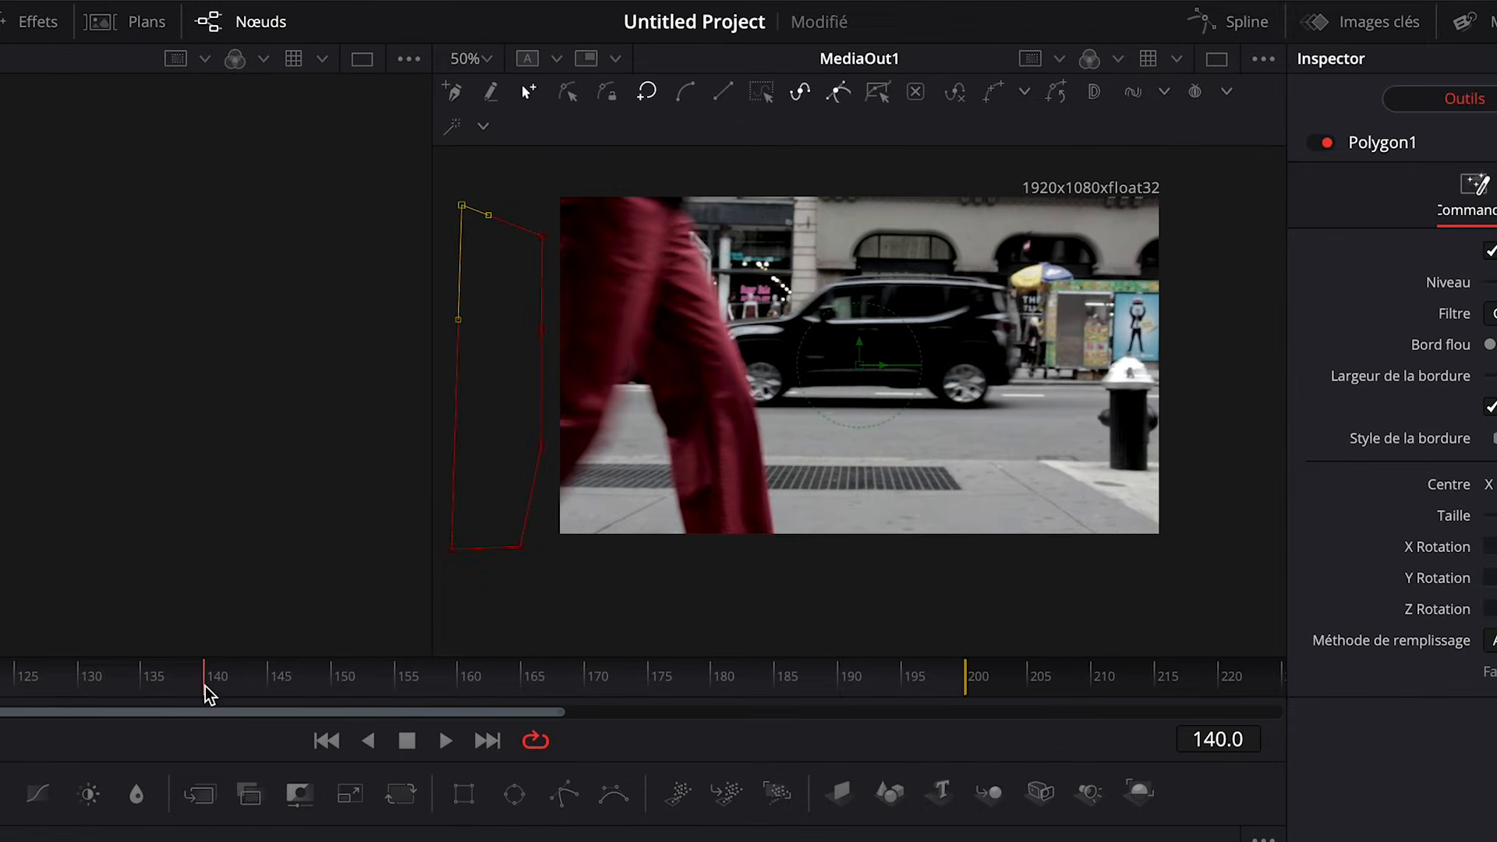
Step: At frame 141, reshape the mask's inner edge to follow the back of the red trousers above the raised calf
key(Right)
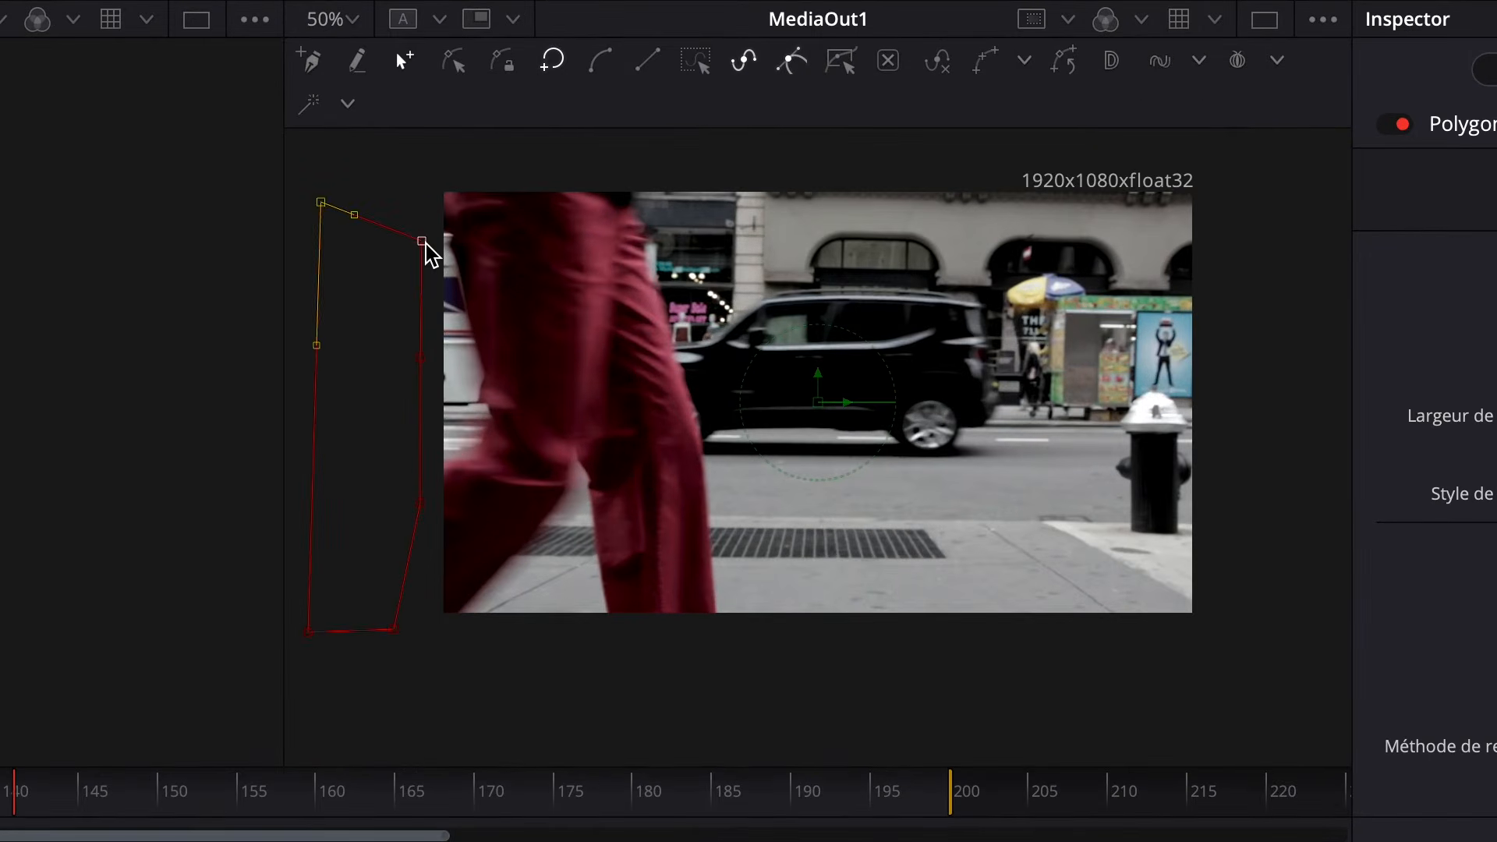
drag(518, 238, 533, 231)
drag(422, 359, 485, 382)
mouse_move(454, 443)
mouse_down()
mouse_move(487, 414)
mouse_move(450, 458)
mouse_move(468, 475)
mouse_move(476, 453)
mouse_up()
drag(440, 225, 447, 219)
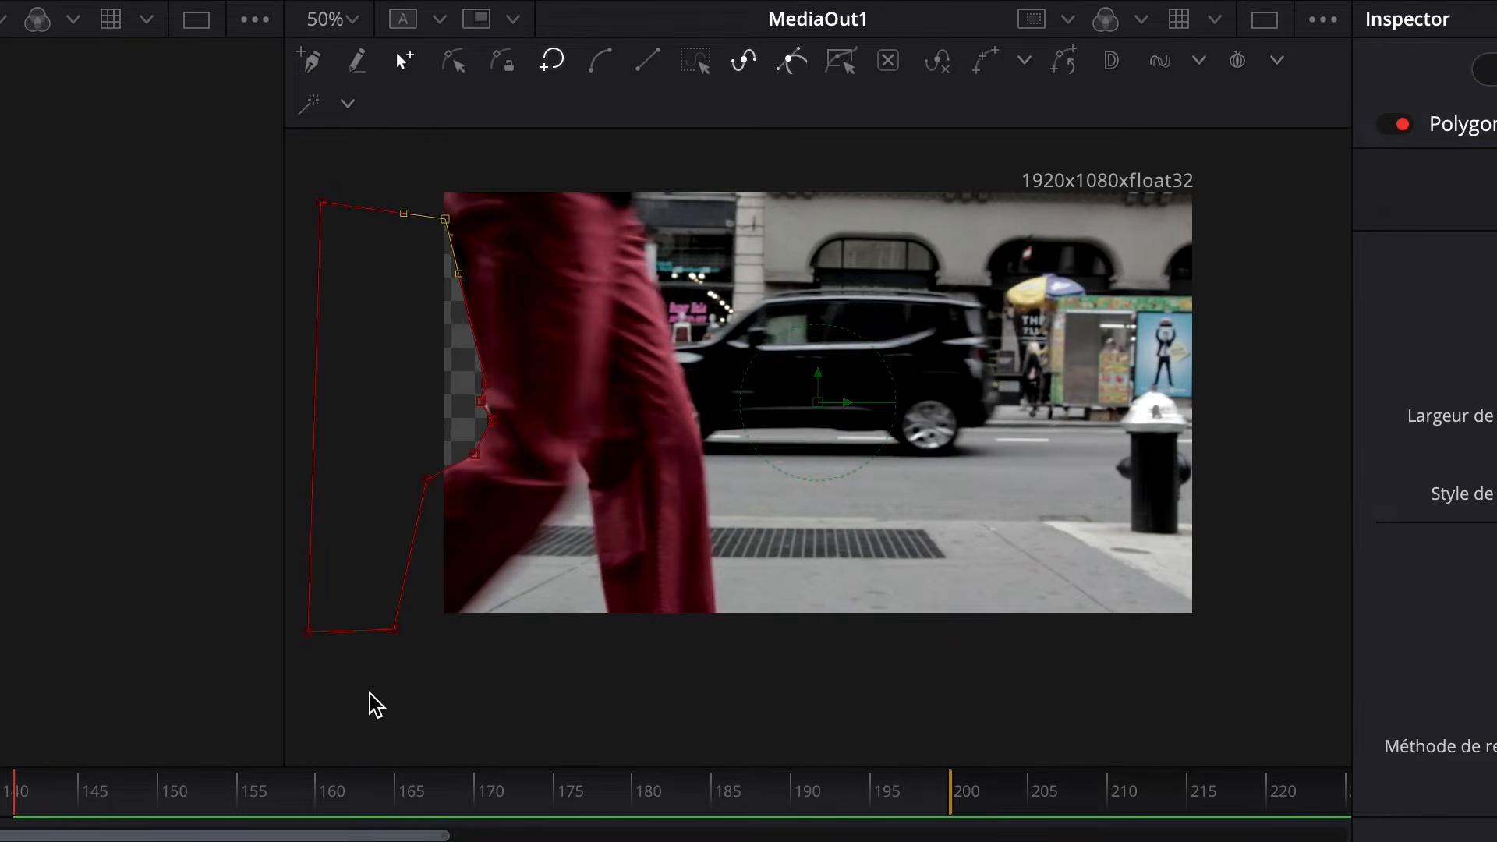
Step: At frame 142, move the mask's edge points onto the back outline of the thigh, knee and calf
click(27, 811)
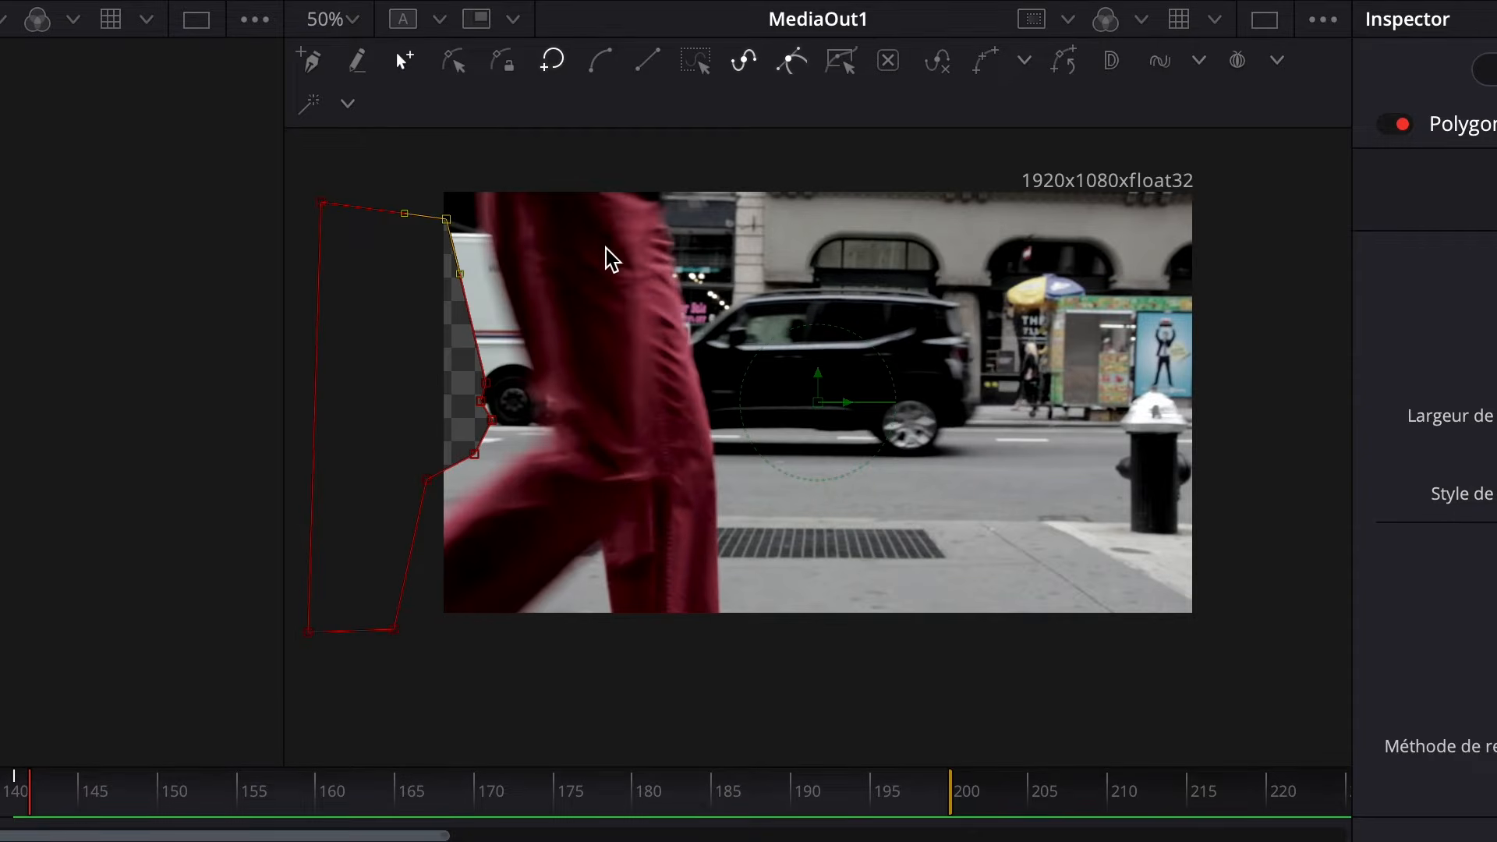
drag(446, 220, 469, 172)
drag(485, 383, 533, 372)
drag(481, 402, 561, 437)
drag(474, 454, 529, 453)
drag(426, 481, 427, 539)
Step: Keyframe the mask from frame 143 to 147 so its edge follows the back of the moving trousers
click(46, 788)
click(62, 792)
drag(469, 172, 575, 174)
click(78, 791)
drag(528, 512, 619, 645)
click(93, 792)
click(109, 795)
drag(571, 171, 712, 176)
Step: Keep the mask edge on the back of the trousers from frame 148 to 153, adjusting its upper and lower points
click(125, 796)
click(141, 795)
click(157, 799)
click(172, 804)
drag(638, 639, 629, 631)
click(189, 796)
click(203, 793)
drag(744, 173, 878, 176)
Step: Reshape the mask from frame 154 to 157 to track the rear leg across the picture
click(221, 797)
click(241, 802)
drag(829, 460, 874, 458)
key(Right)
drag(687, 639, 770, 621)
key(Right)
drag(882, 175, 978, 168)
Step: Extend the mask from frame 158 to 161 so its edge stays against the rear outline of the trousers
key(Right)
key(Right)
drag(824, 624, 961, 634)
click(316, 787)
drag(941, 208, 987, 225)
click(331, 788)
drag(986, 167, 1019, 164)
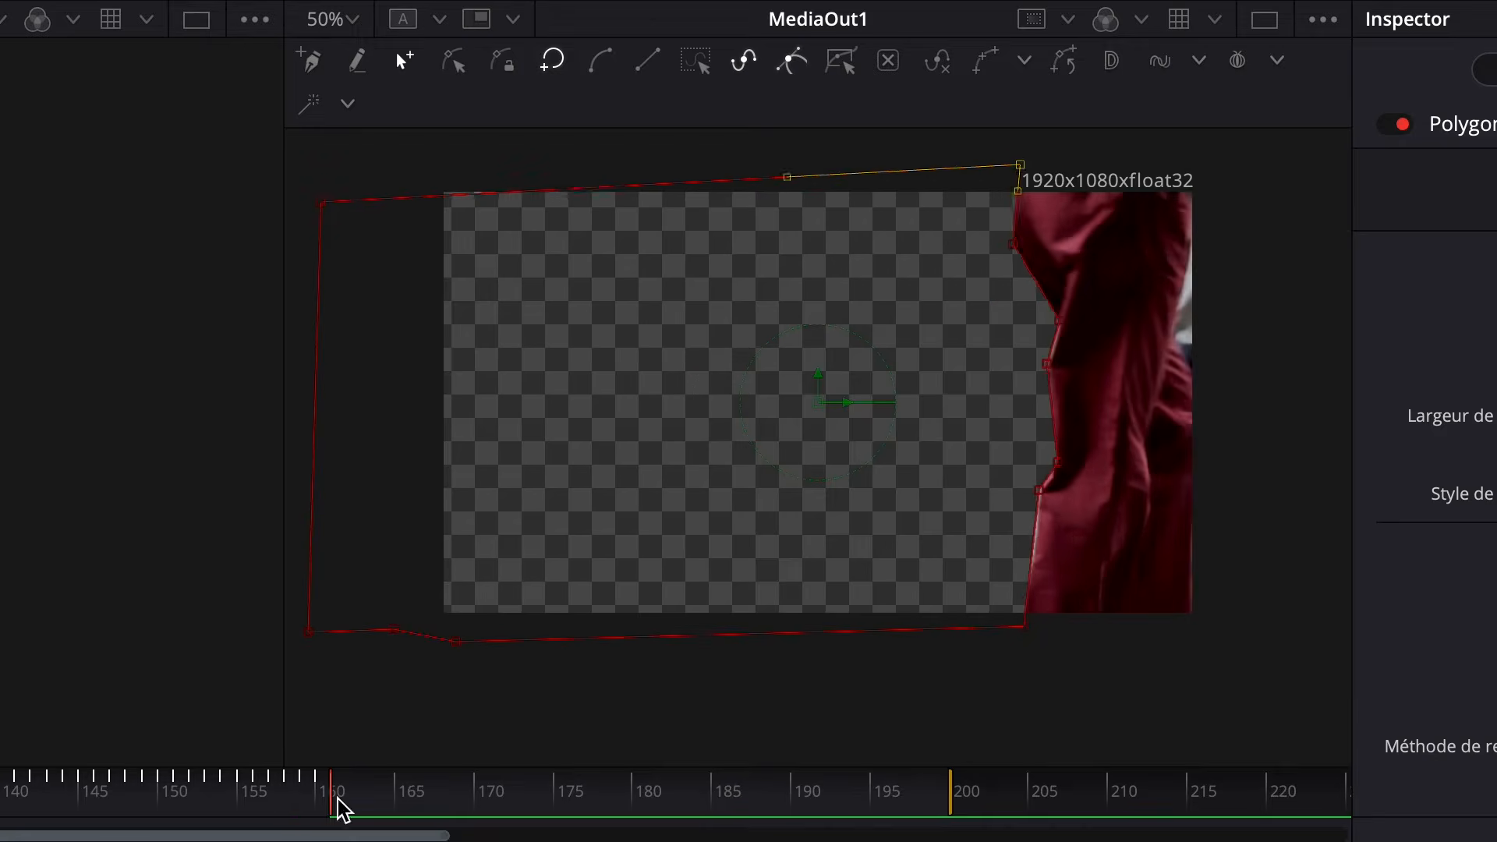
Step: Continue the frame-by-frame mask up to frame 167, shifting its edge points with the departing leg
click(363, 788)
drag(1038, 468, 1060, 493)
click(379, 788)
drag(1067, 424, 1082, 423)
click(394, 792)
drag(1073, 491, 1090, 492)
click(410, 793)
drag(1090, 168, 1218, 171)
click(424, 797)
drag(1116, 503, 1137, 483)
Step: Finish the mask animation from frame 168 to 171, extending the outline and its upper-left corner beyond the whole image
click(443, 792)
drag(1168, 290, 1236, 303)
drag(1047, 625, 1070, 629)
click(460, 805)
click(490, 795)
drag(1158, 499, 1260, 652)
drag(321, 202, 322, 173)
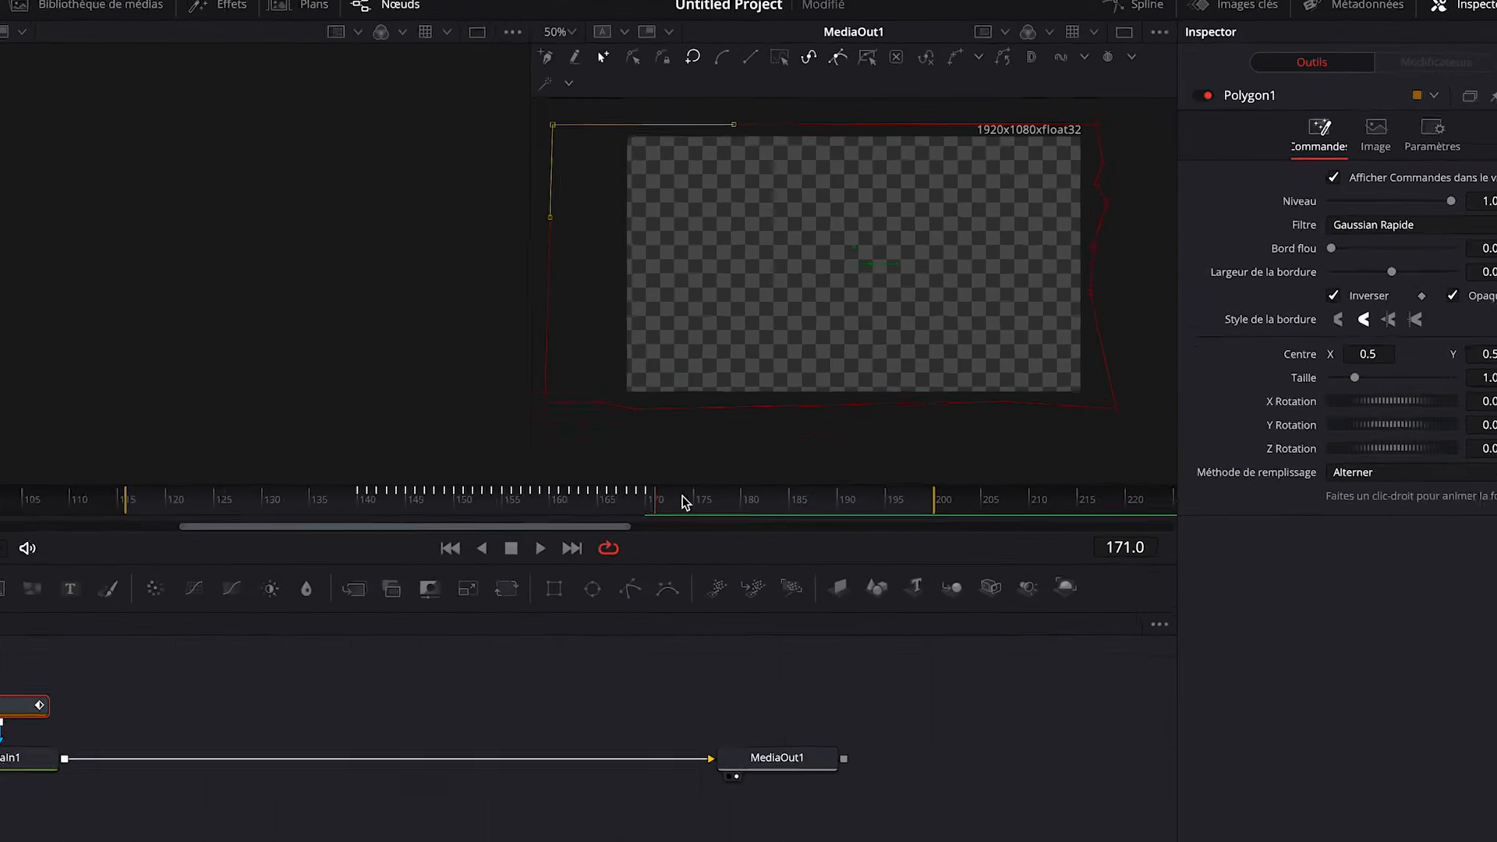
Step: At frame 152, hide the mask's viewer controls and set its soft edge to 0.0283 and border width to 0.01
drag(681, 461, 523, 461)
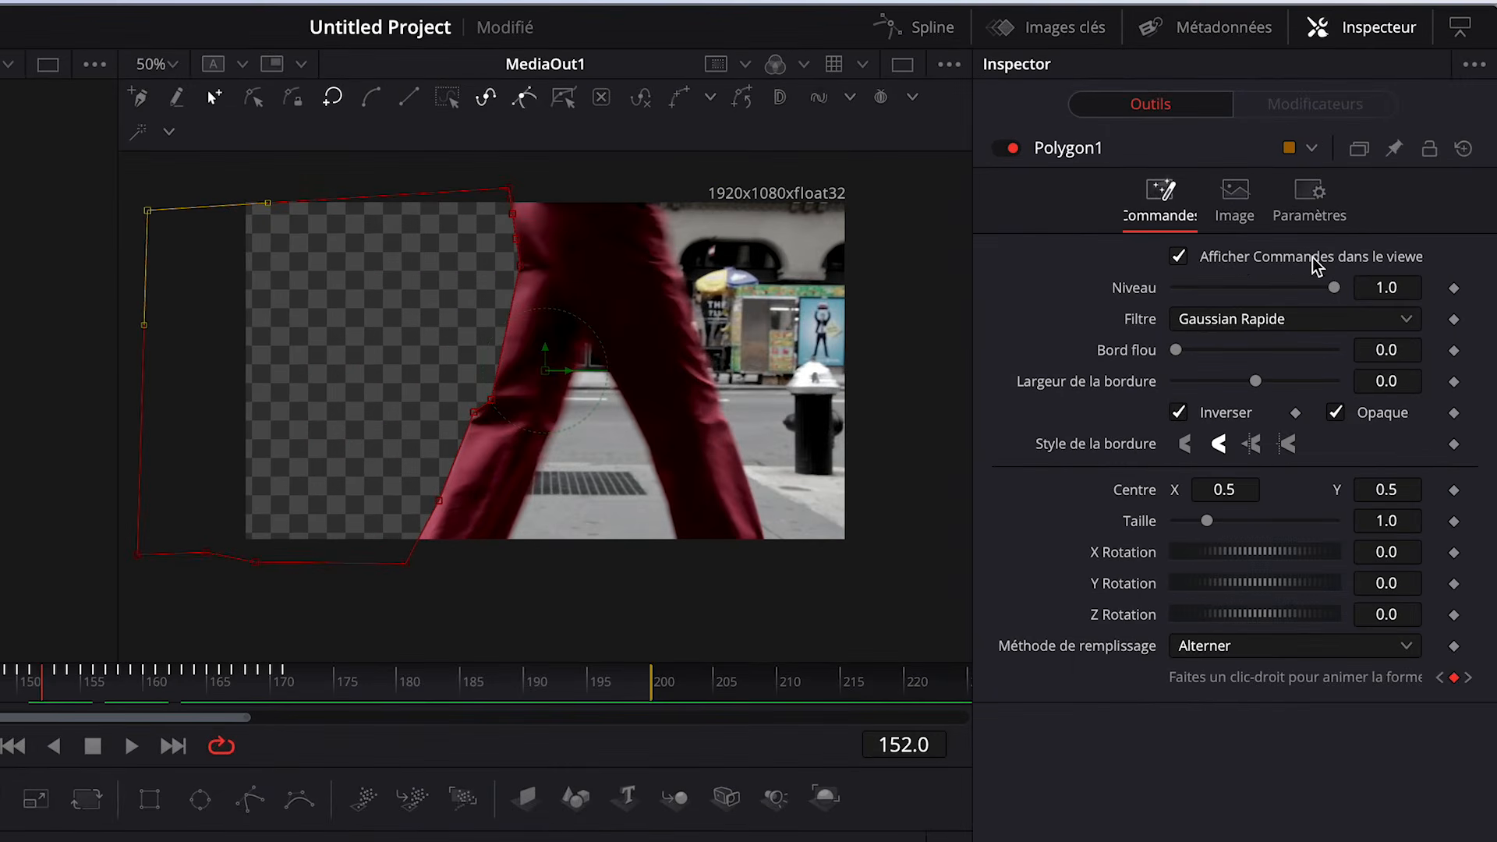
click(1180, 257)
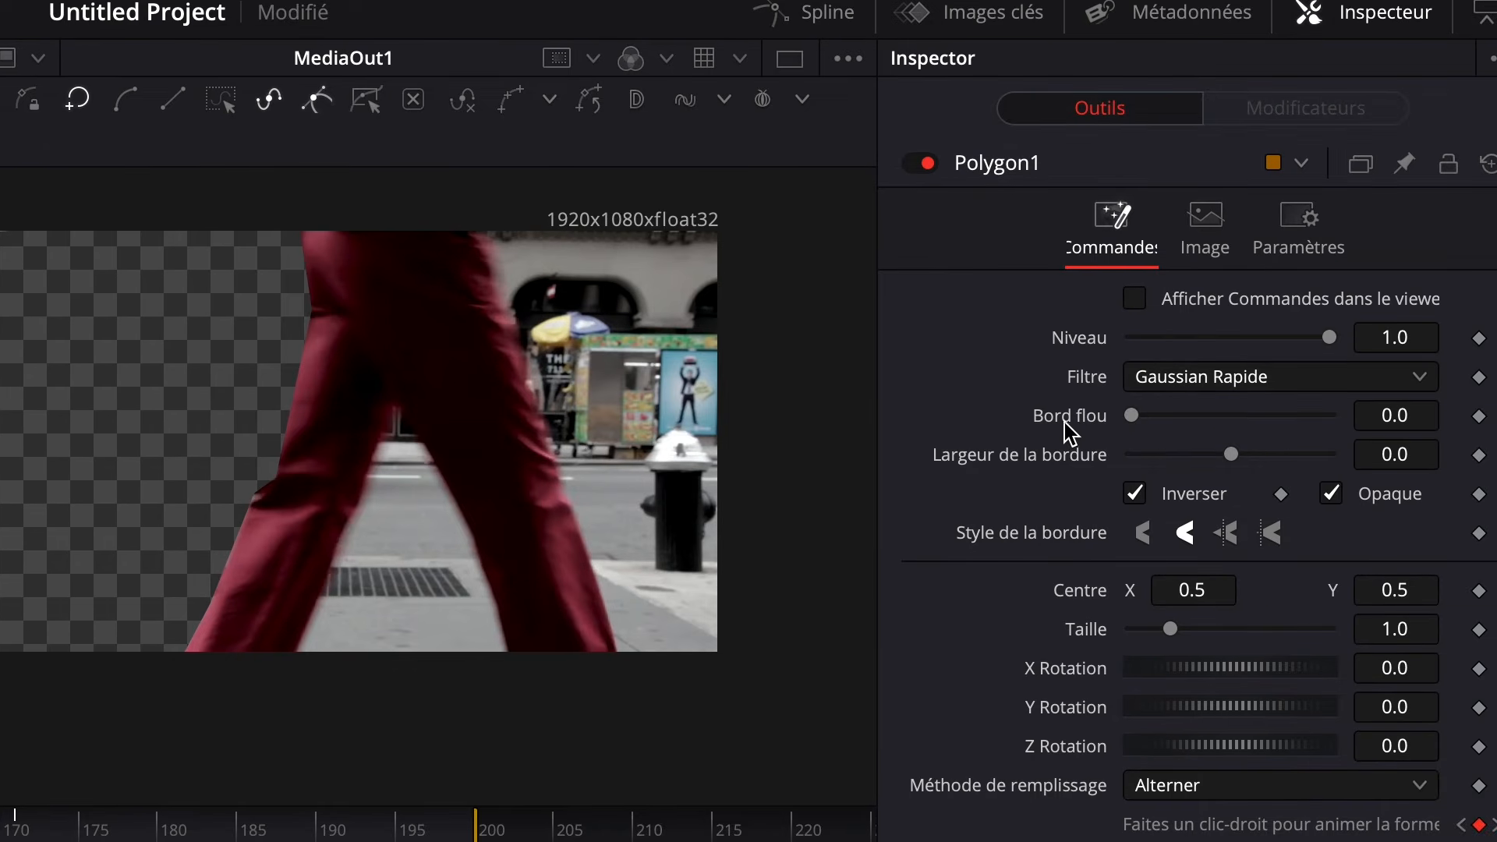
drag(1143, 419, 1165, 424)
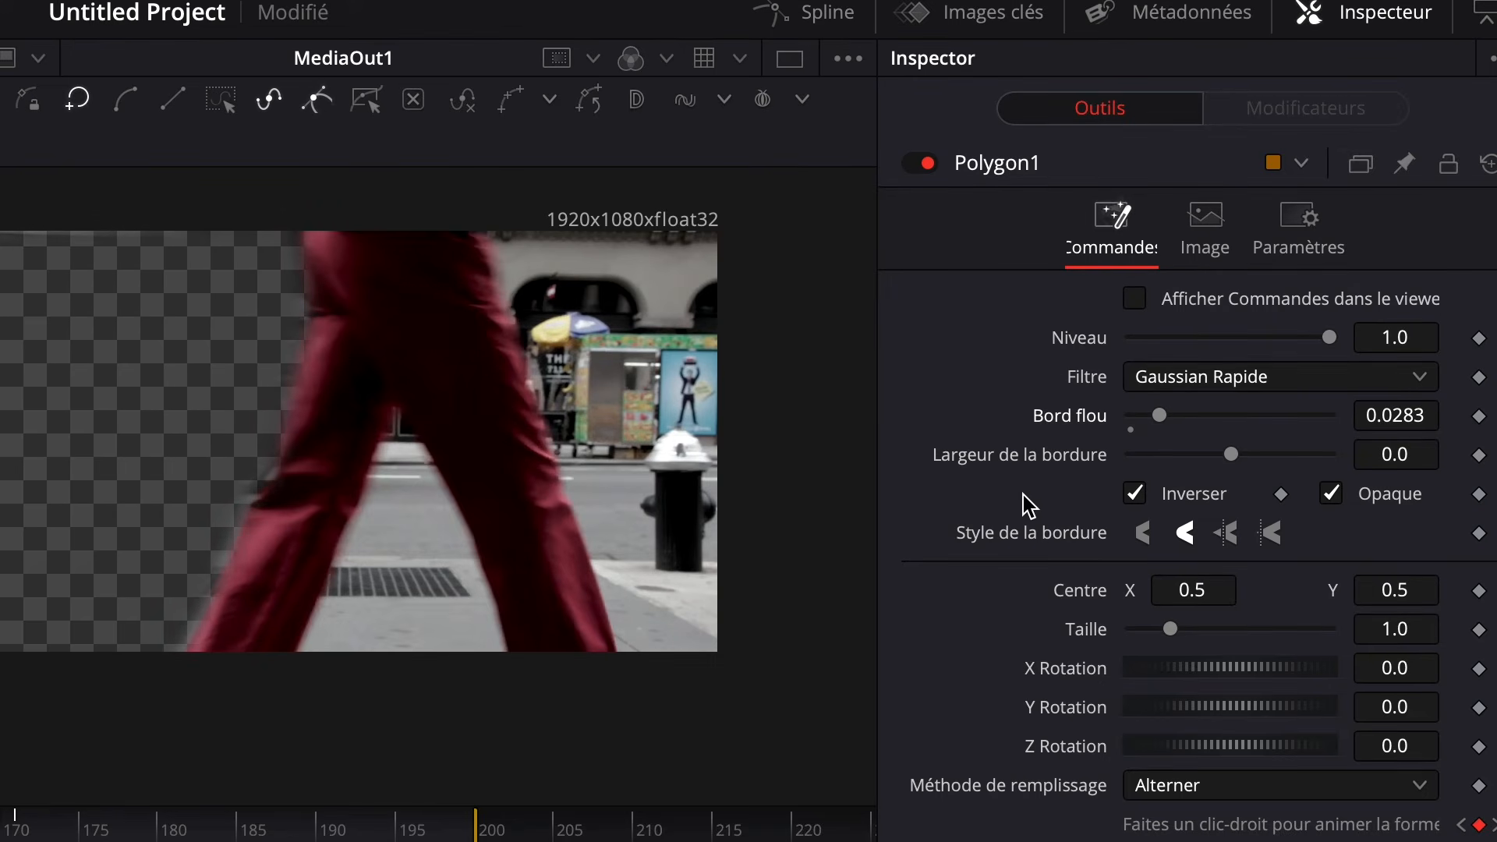
drag(1238, 460, 1243, 454)
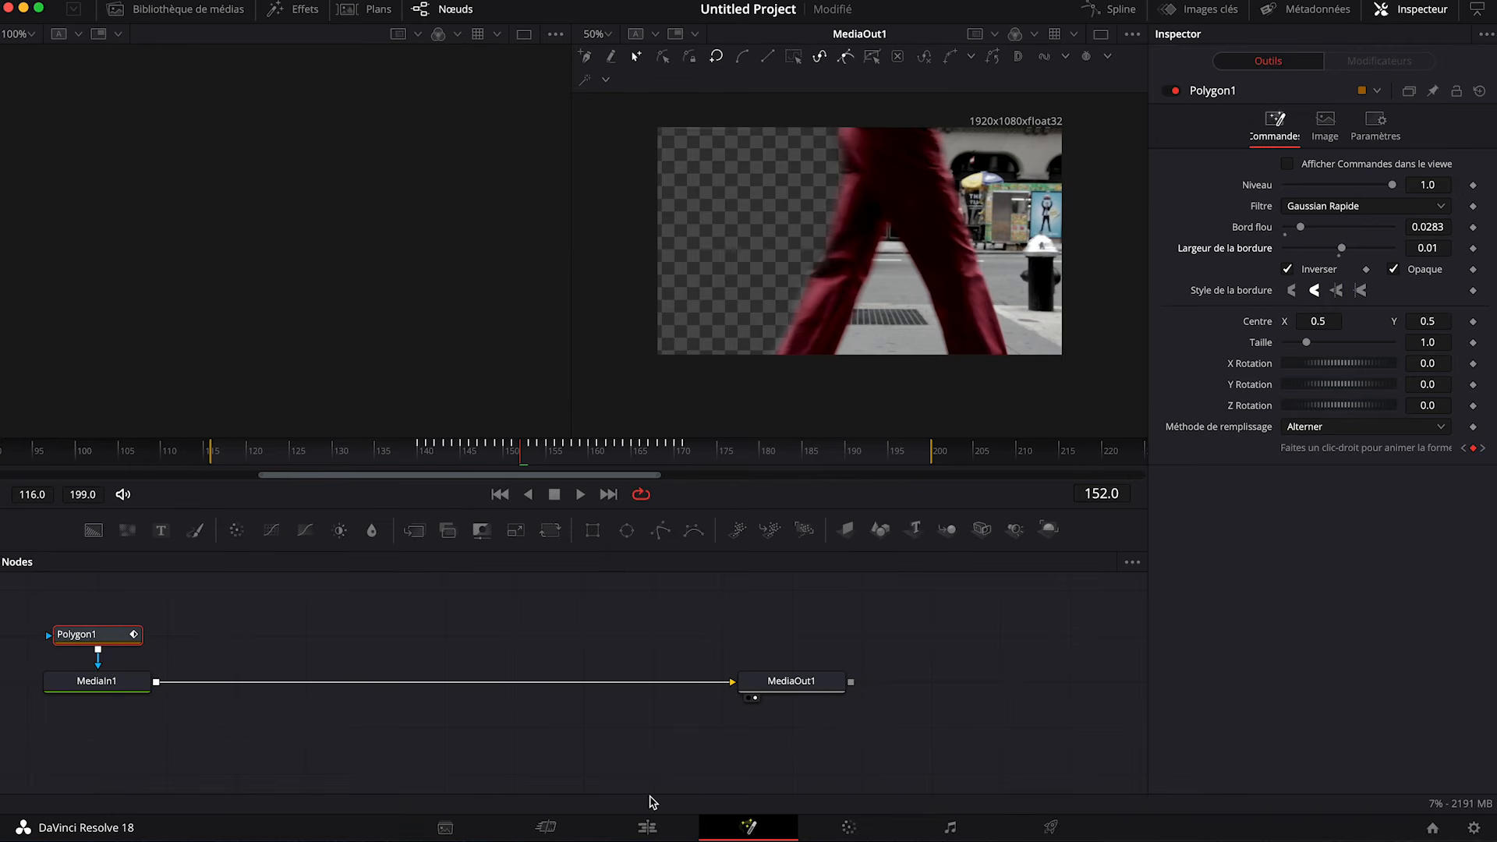
Step: On the Edit page, move the masked street clip to Video 2 and start the beach clip on Video 1 at 01:00:01:00
click(649, 827)
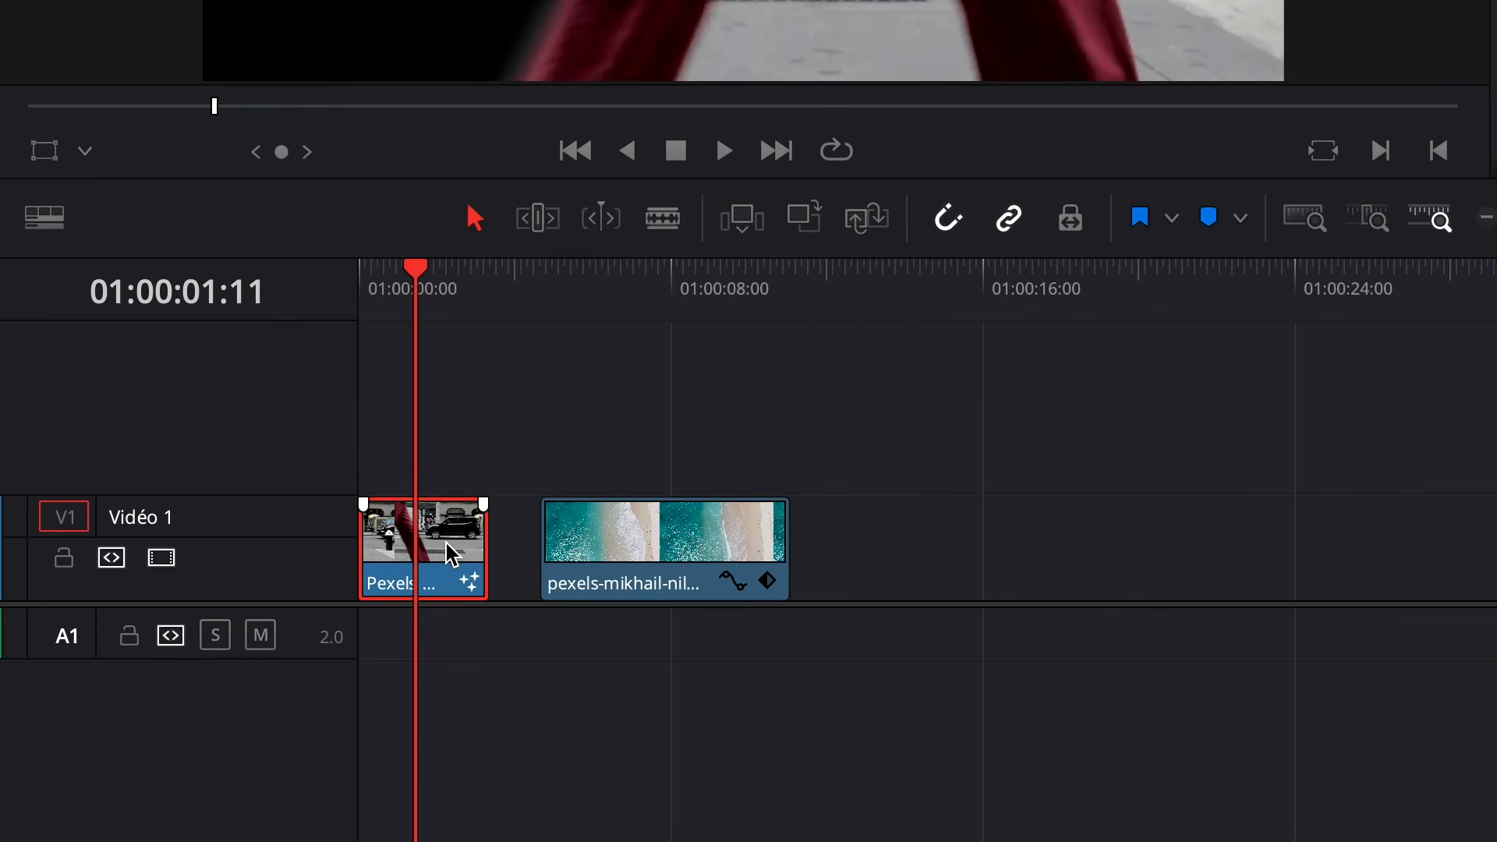
drag(452, 555, 455, 475)
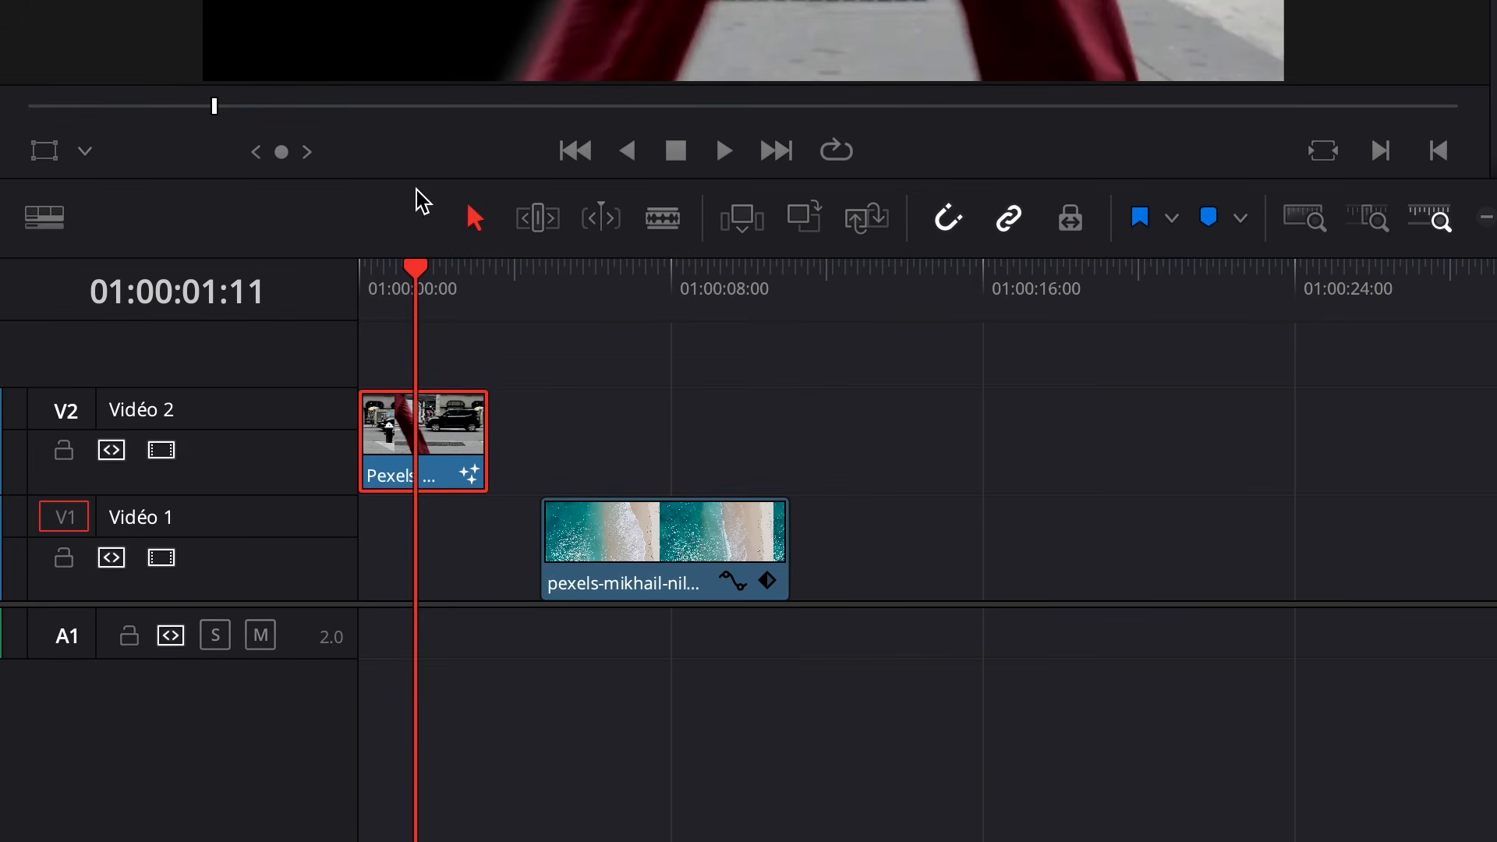
drag(419, 279, 408, 276)
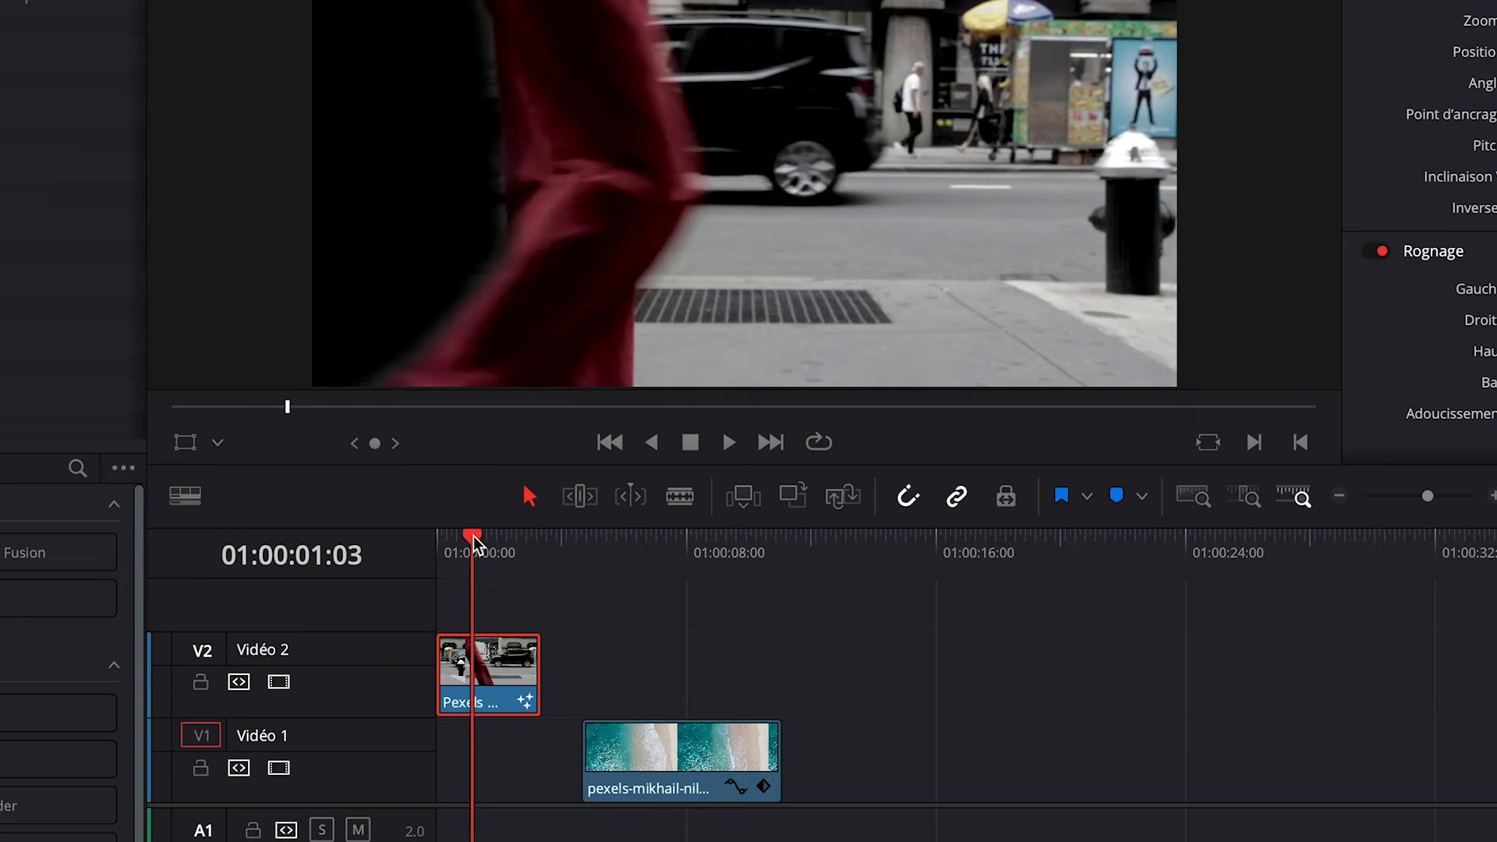
key(Left)
key(Left)
key(Left)
key(Left)
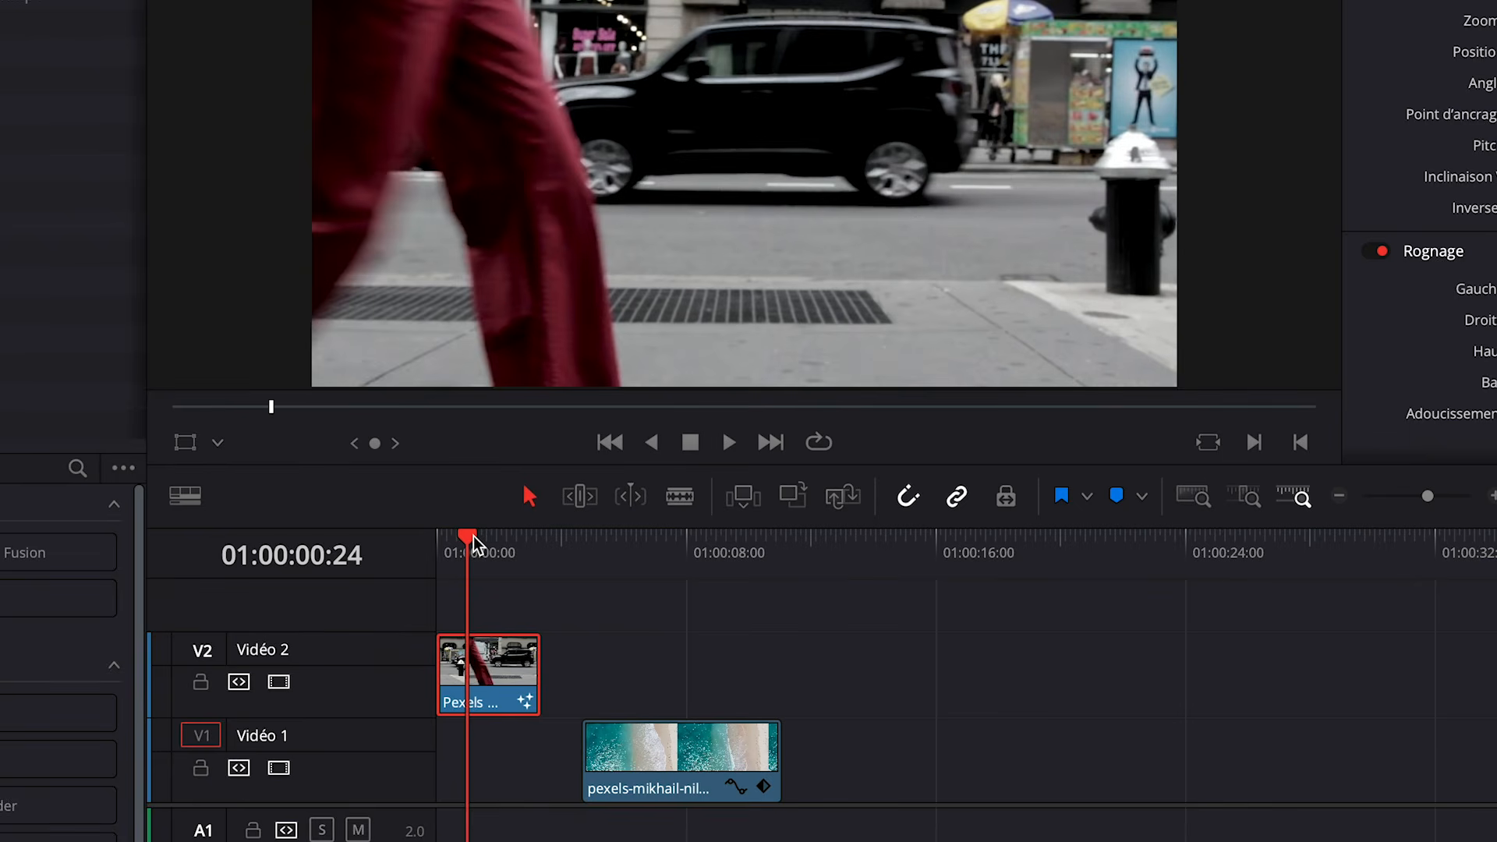
key(Right)
drag(669, 761, 555, 768)
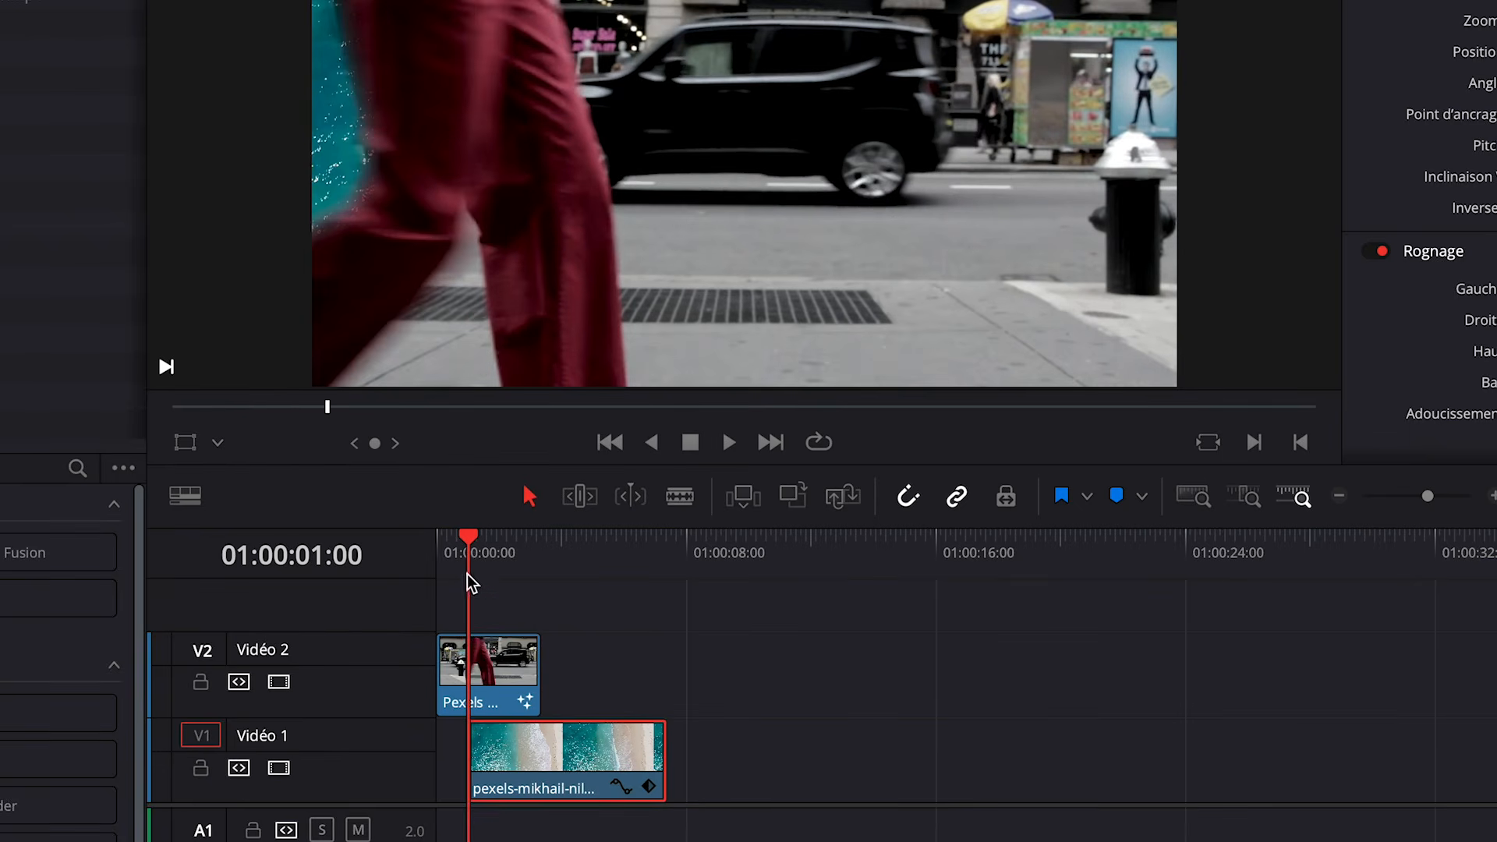
Step: Play the timeline from its start to review the mask transition from the street to the beach
drag(473, 539, 379, 551)
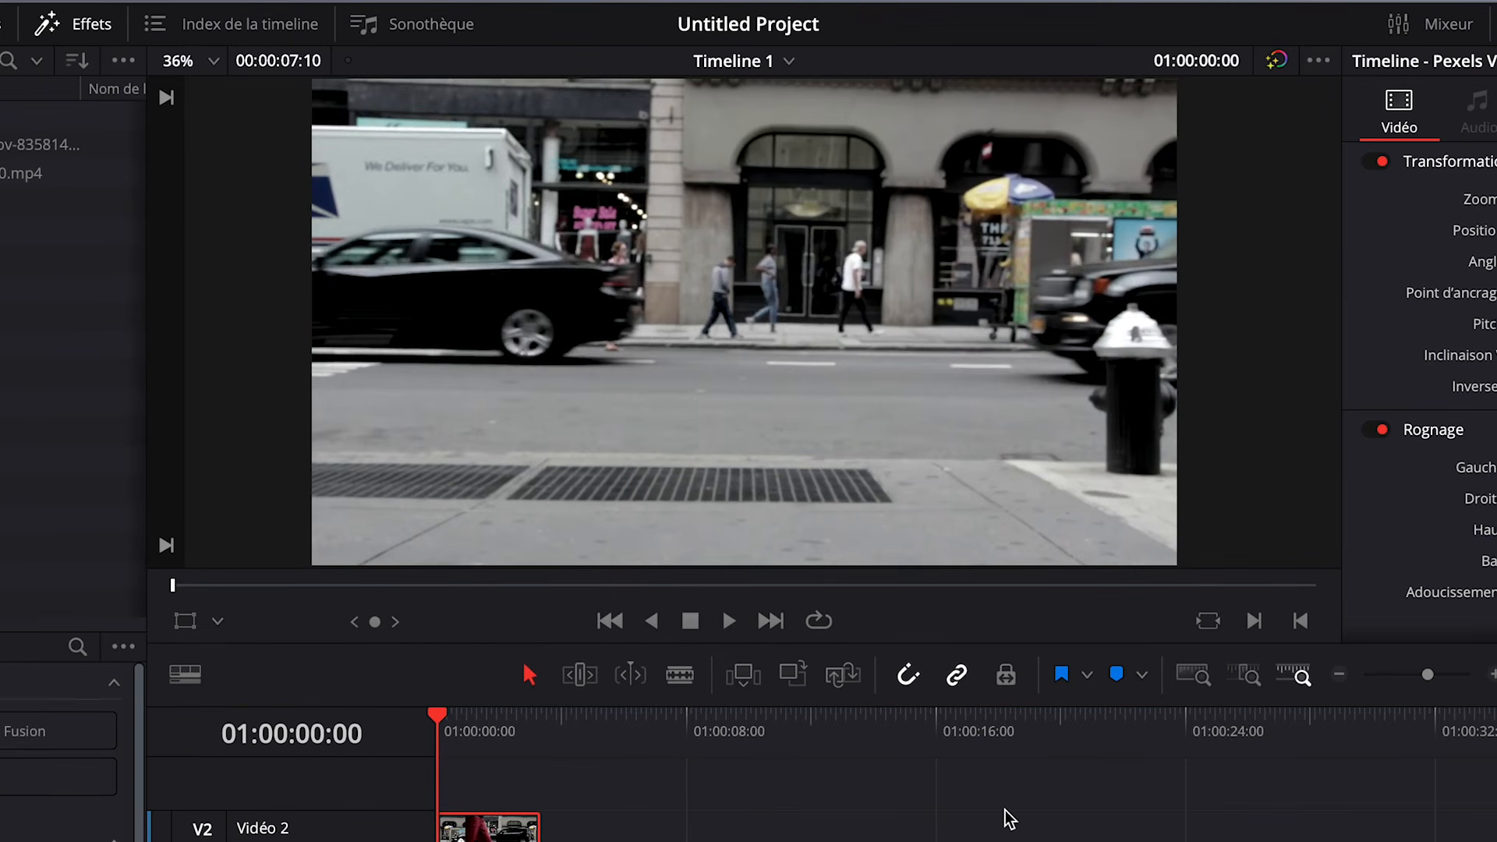
key(space)
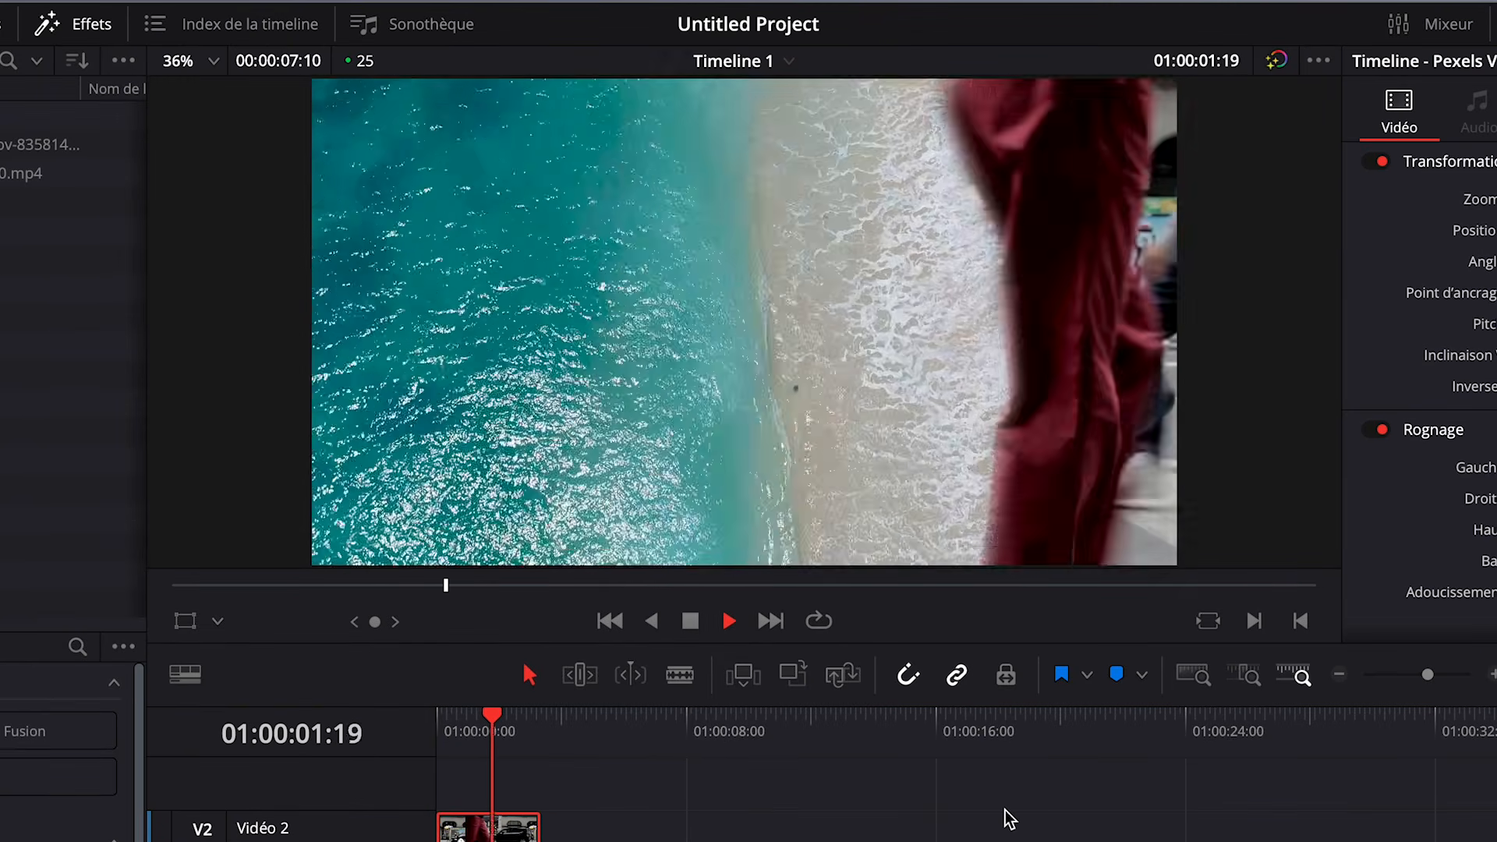